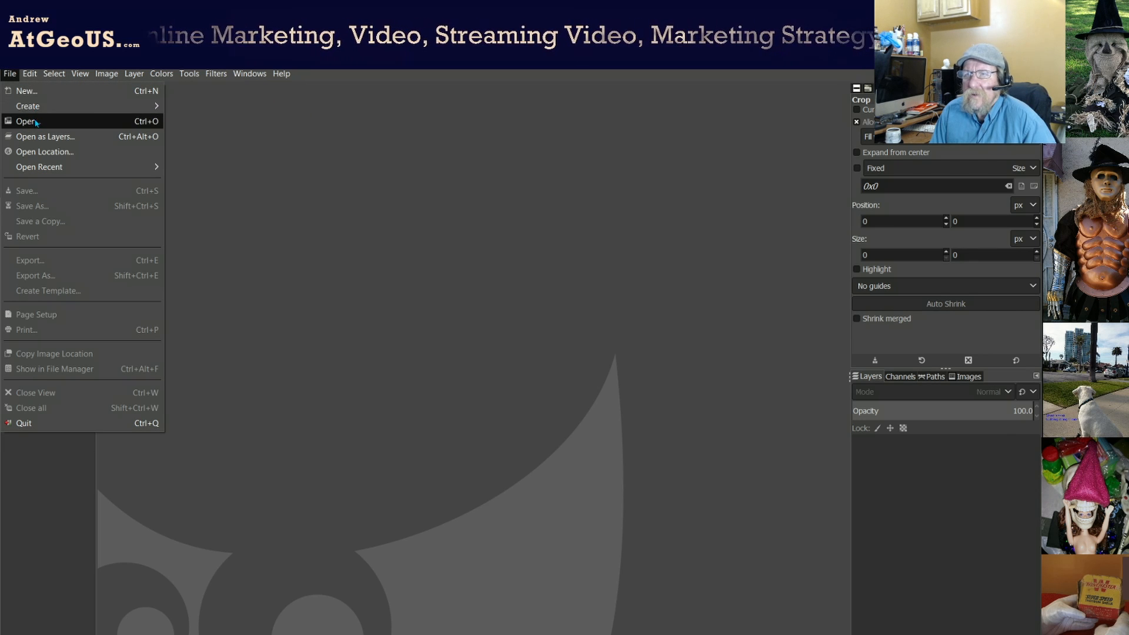
Open the photo 20200430_122722.jpg from the 2020 folder.
left_click(34, 121)
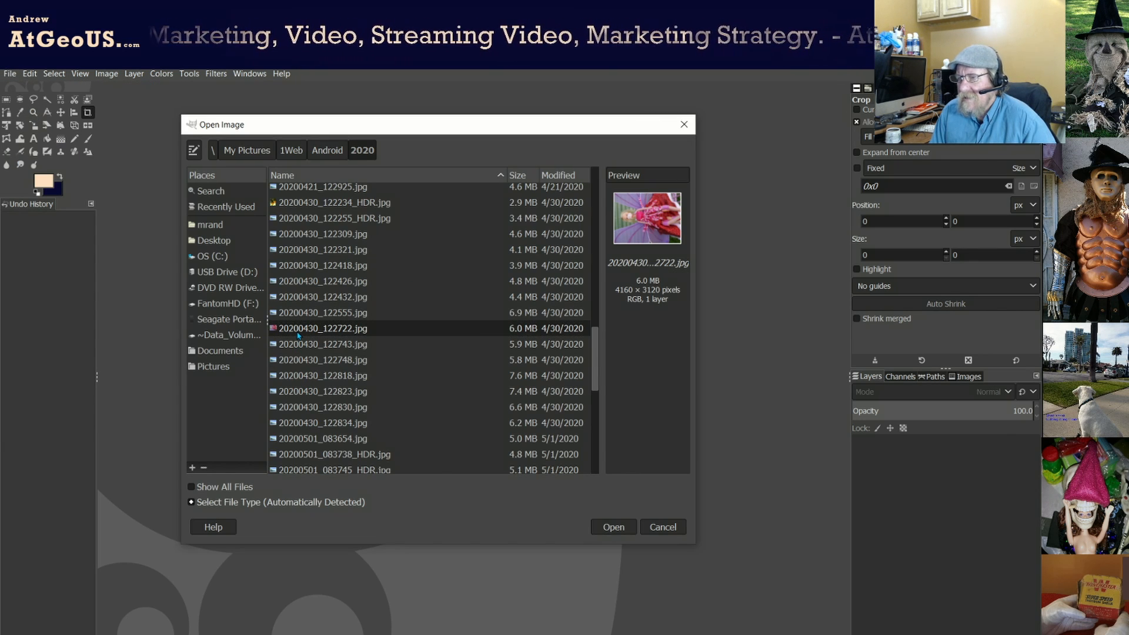
left_click(617, 526)
left_click(497, 475)
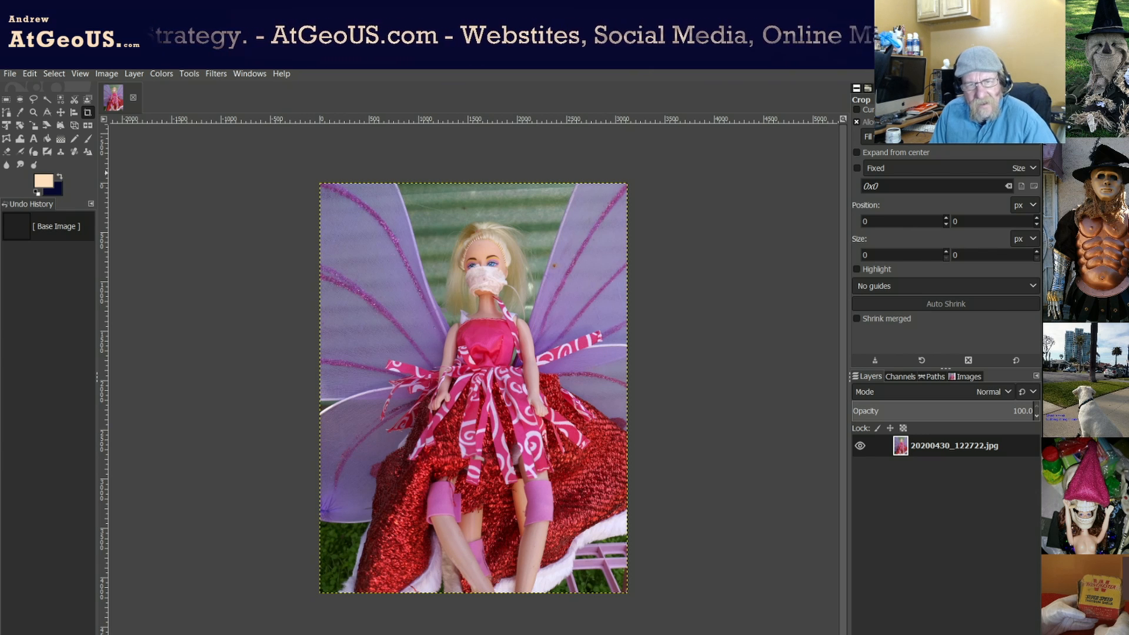
Activate the Text tool and swap the foreground and background colours to make the text colour dark navy.
left_click(34, 139)
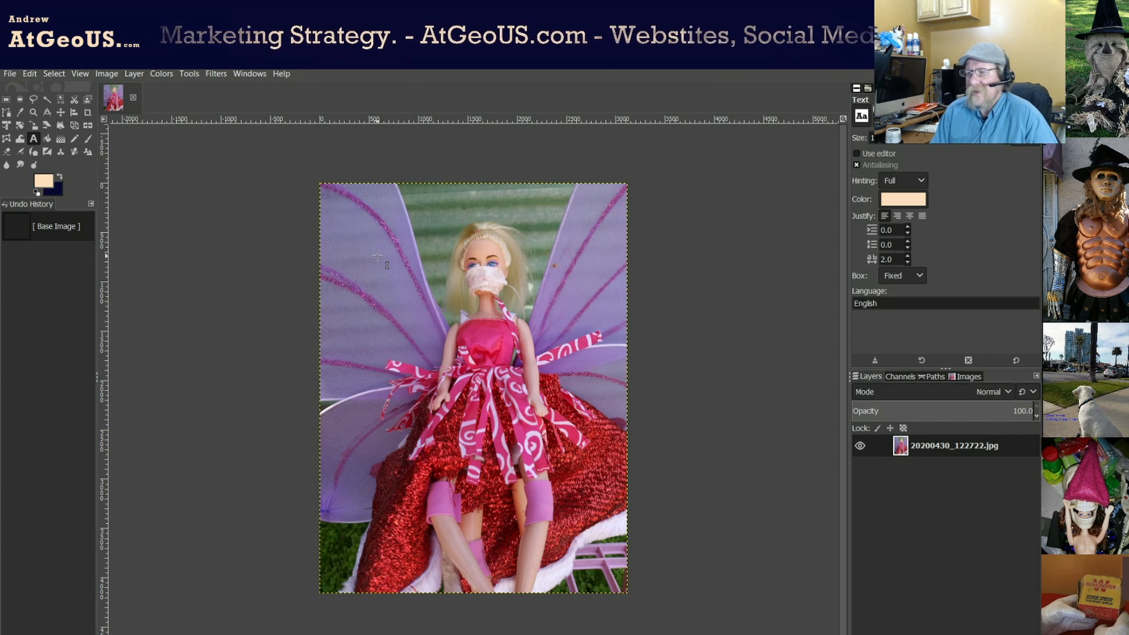
left_click(10, 74)
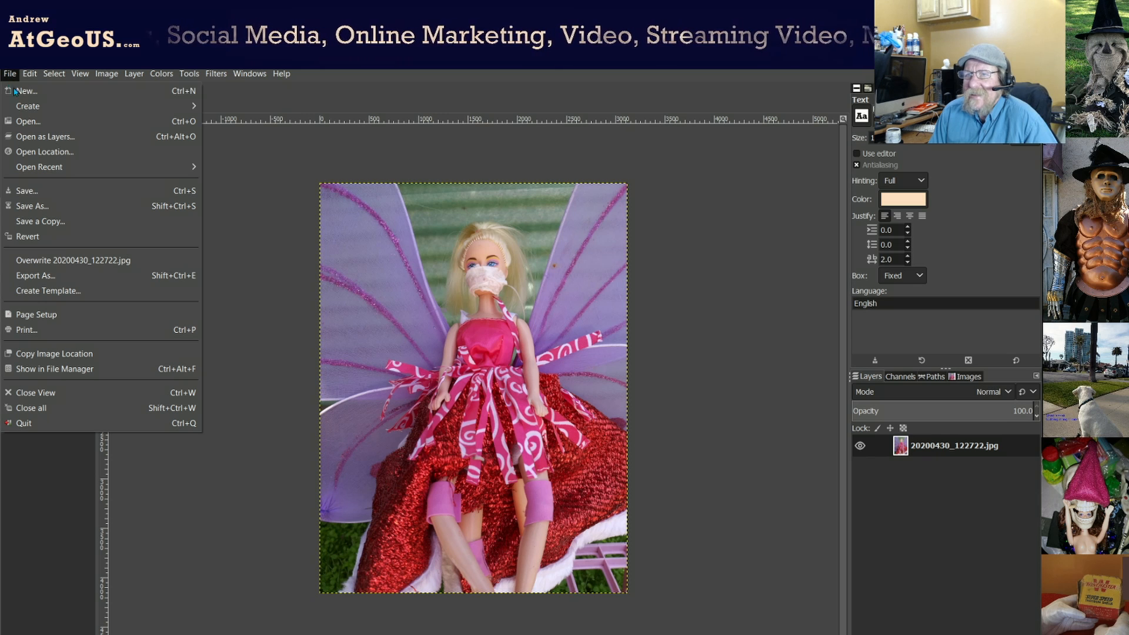
mouse_move(40, 110)
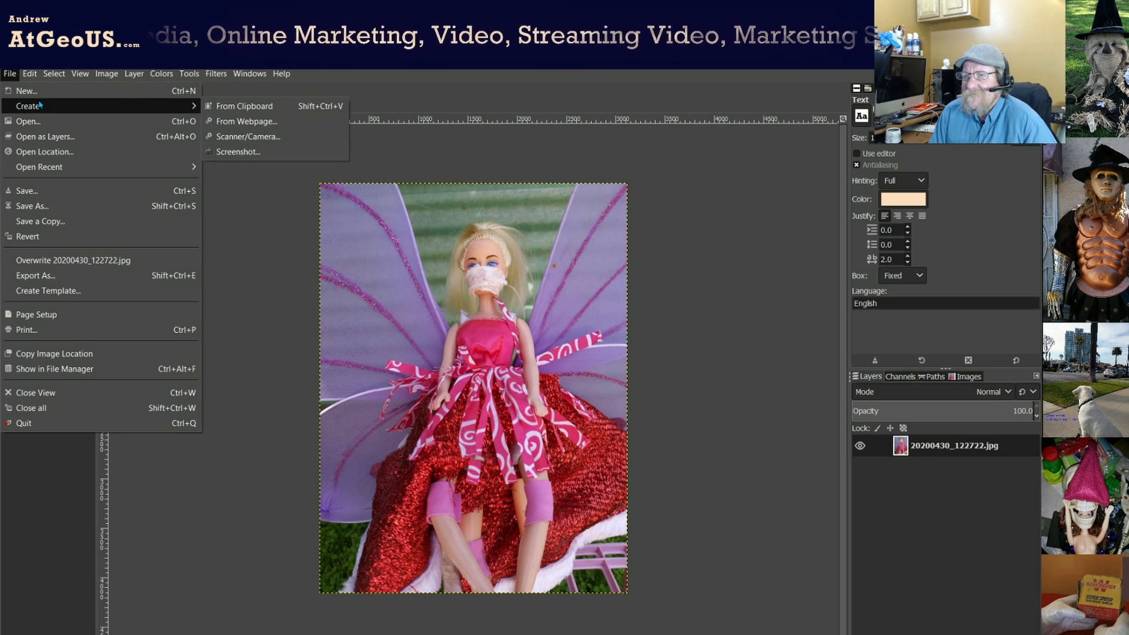
left_click(16, 74)
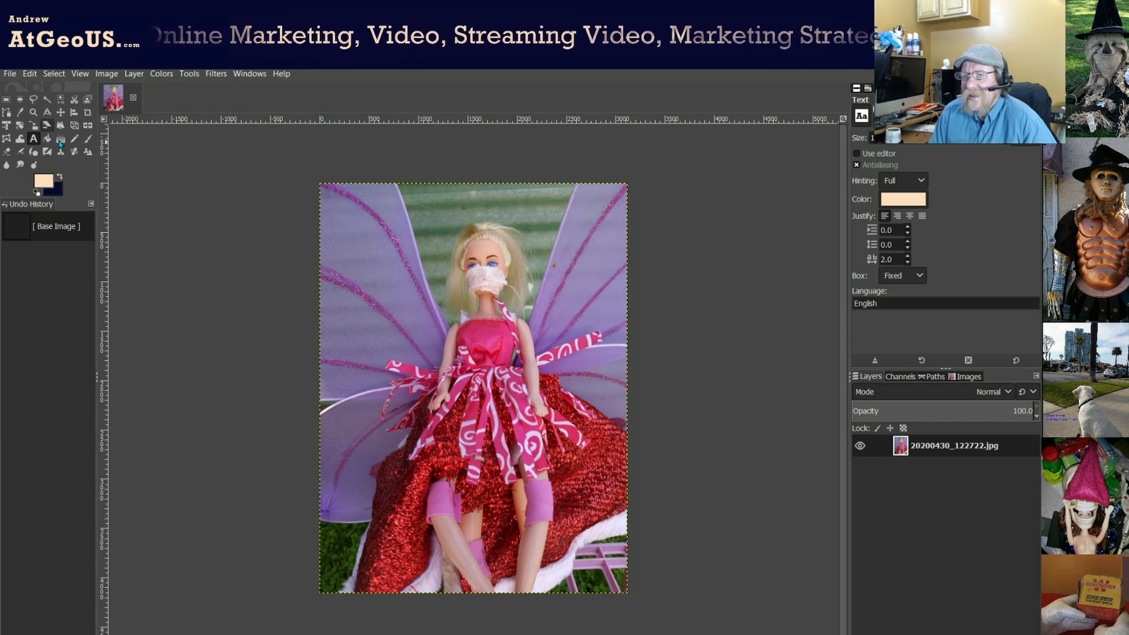
left_click(59, 177)
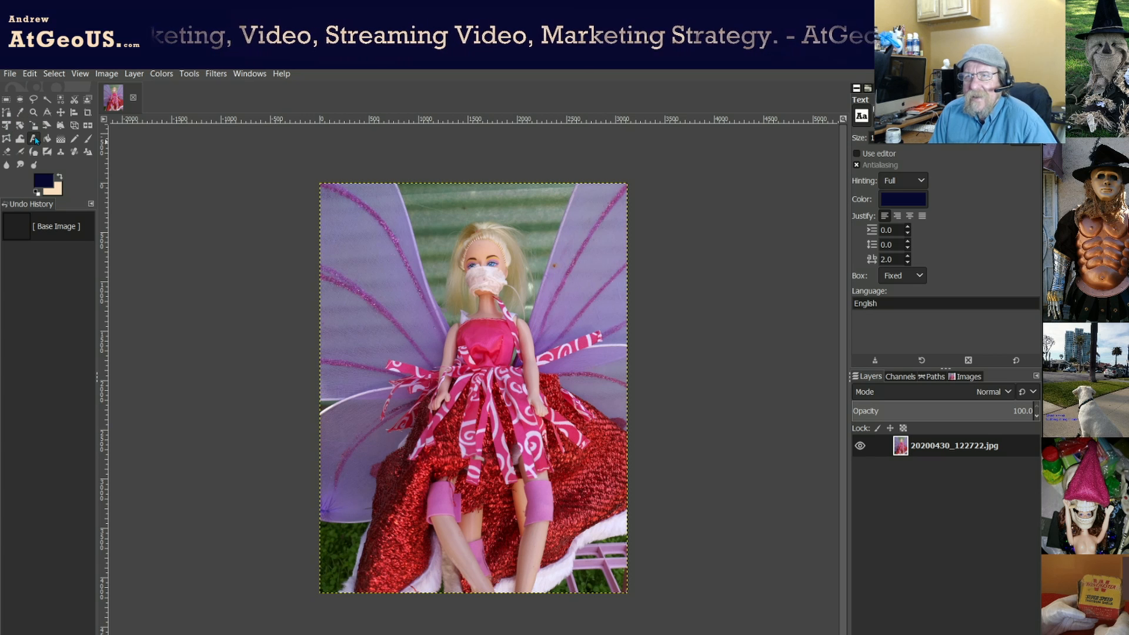
left_click(345, 234)
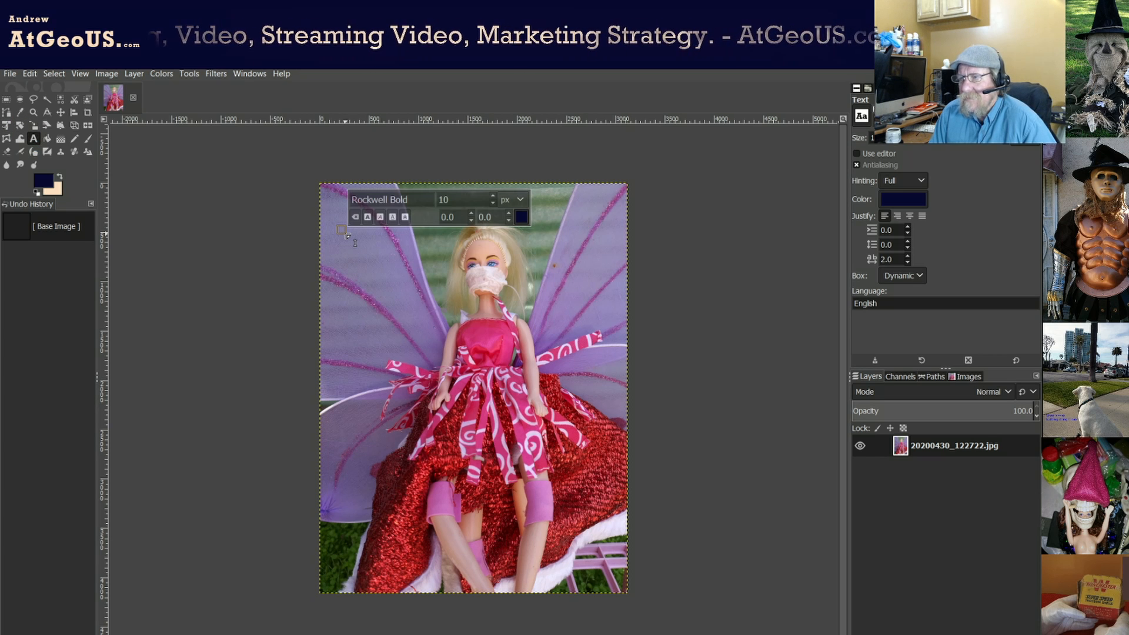
key("ctrl+v")
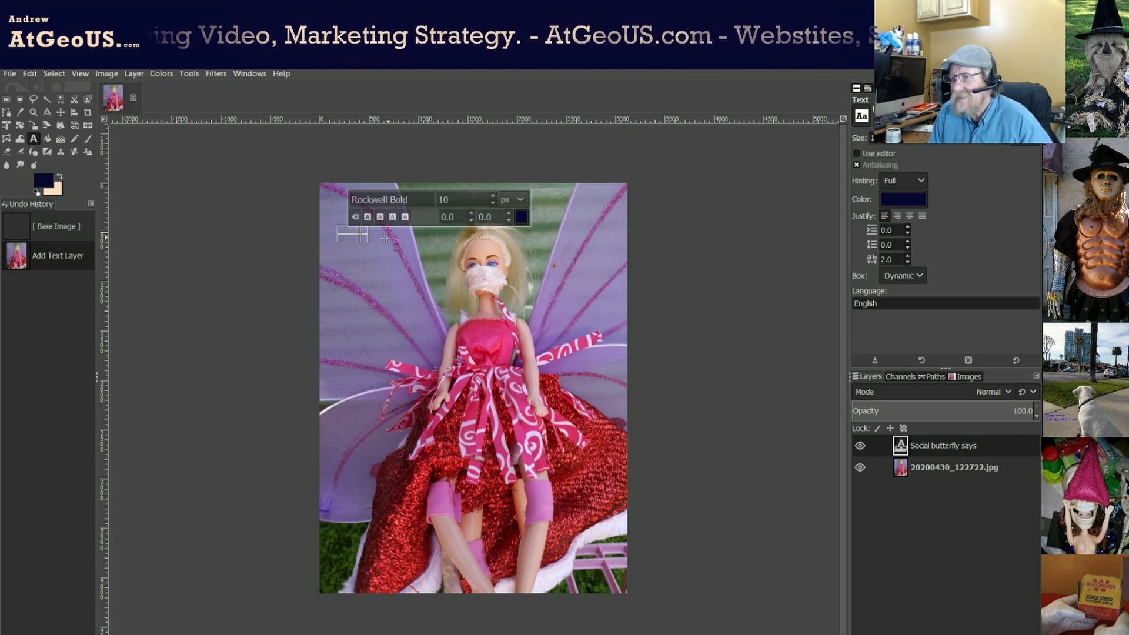
key("ctrl+z")
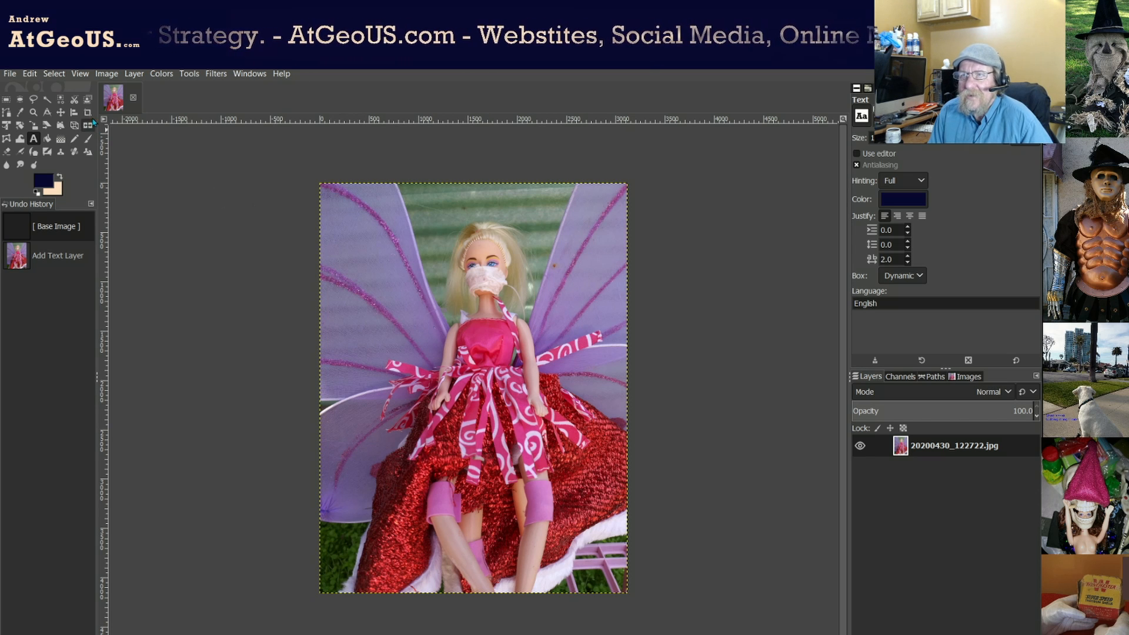
Scale the whole image to a width of 900 px with Cubic interpolation.
left_click(106, 74)
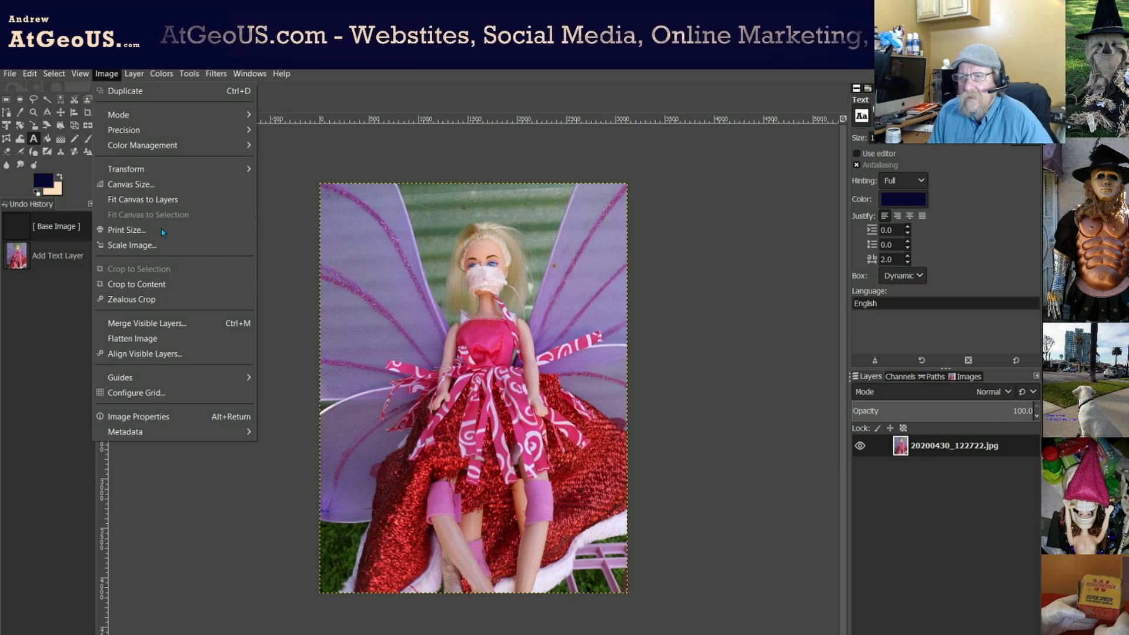
left_click(141, 245)
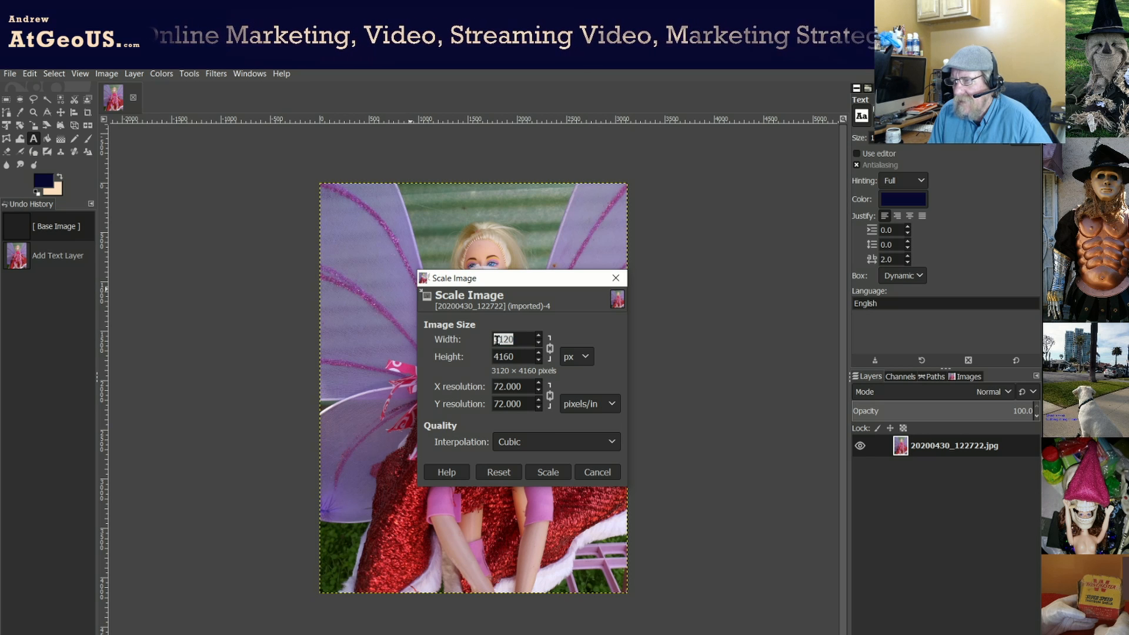
type("900")
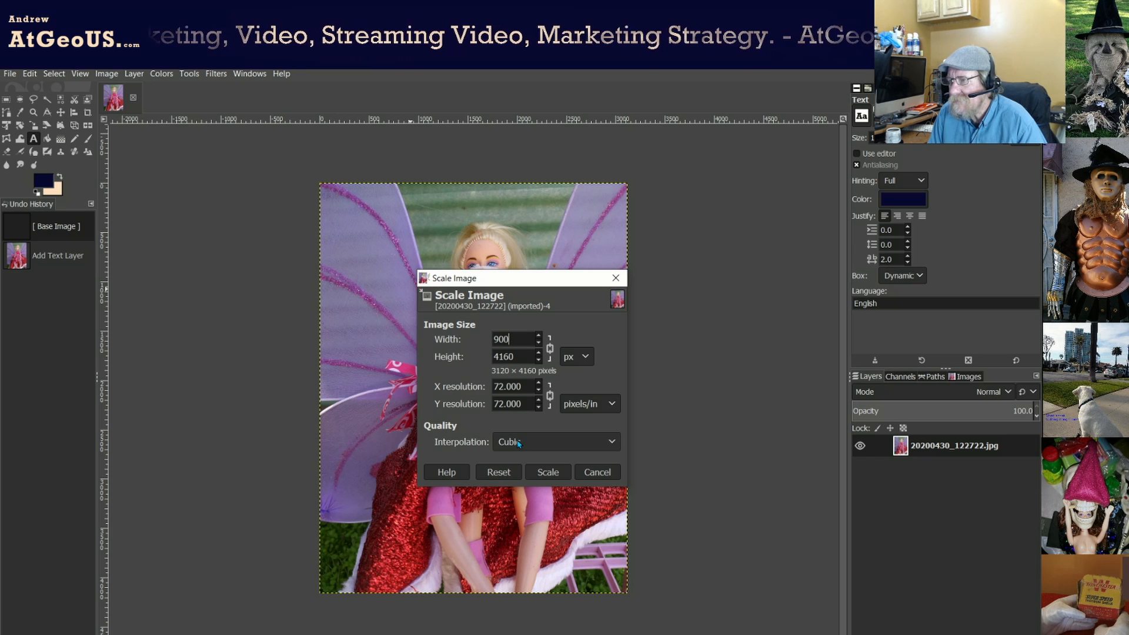
left_click(547, 472)
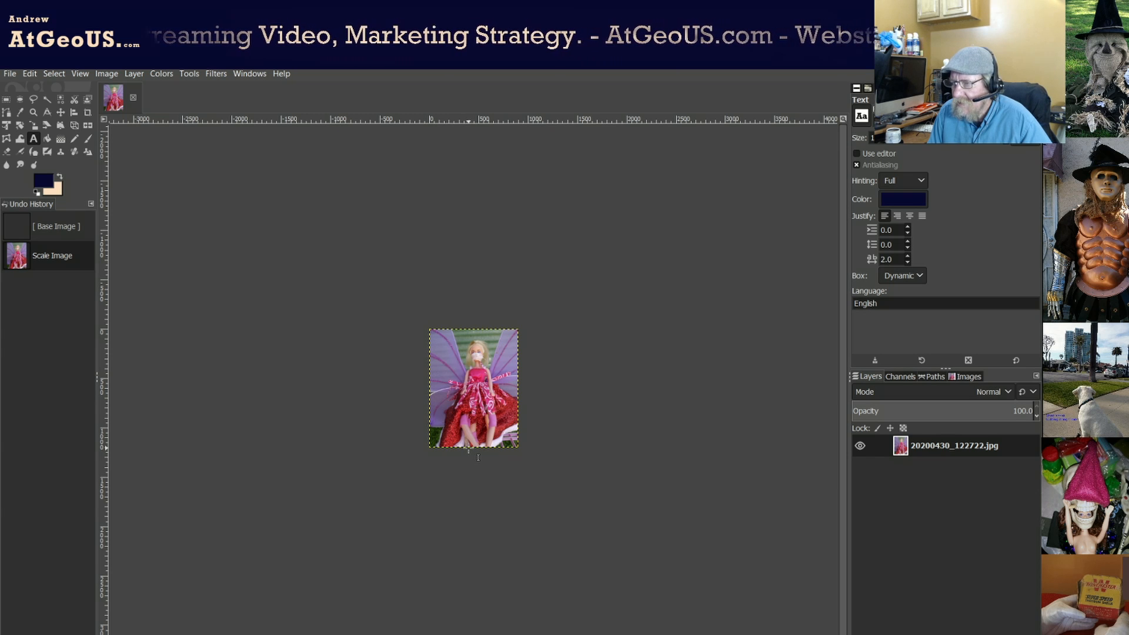
Add the text "Social butterfly says" in Rockwell Bold over the upper-left wing in the photo.
scroll(478, 457, "up", 2)
scroll(470, 445, "up", 1)
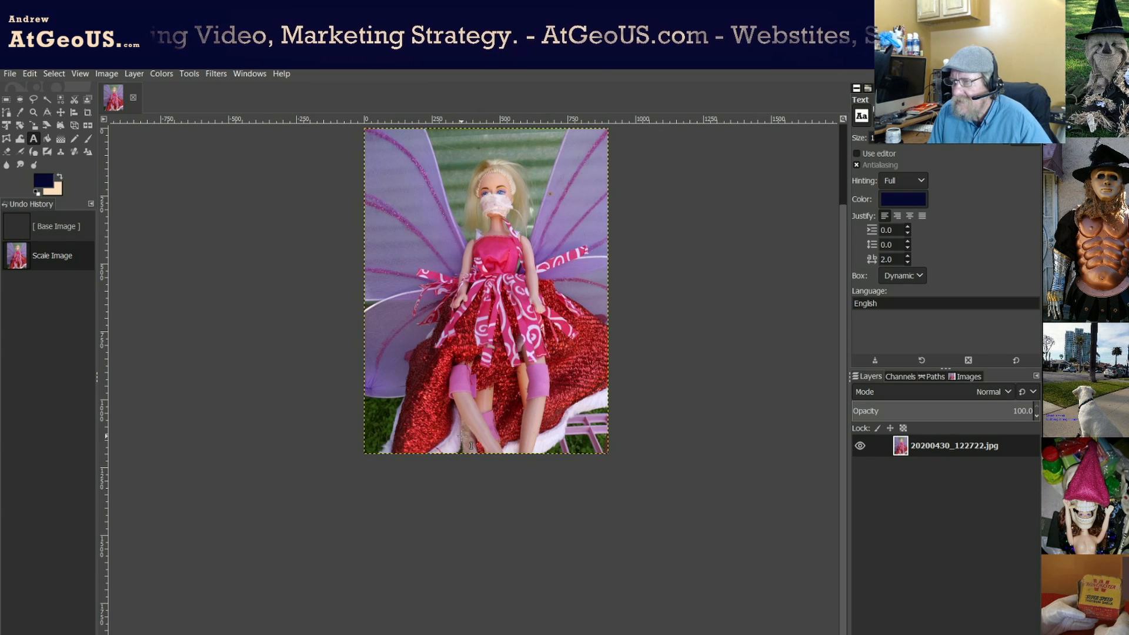
scroll(471, 445, "up", 1)
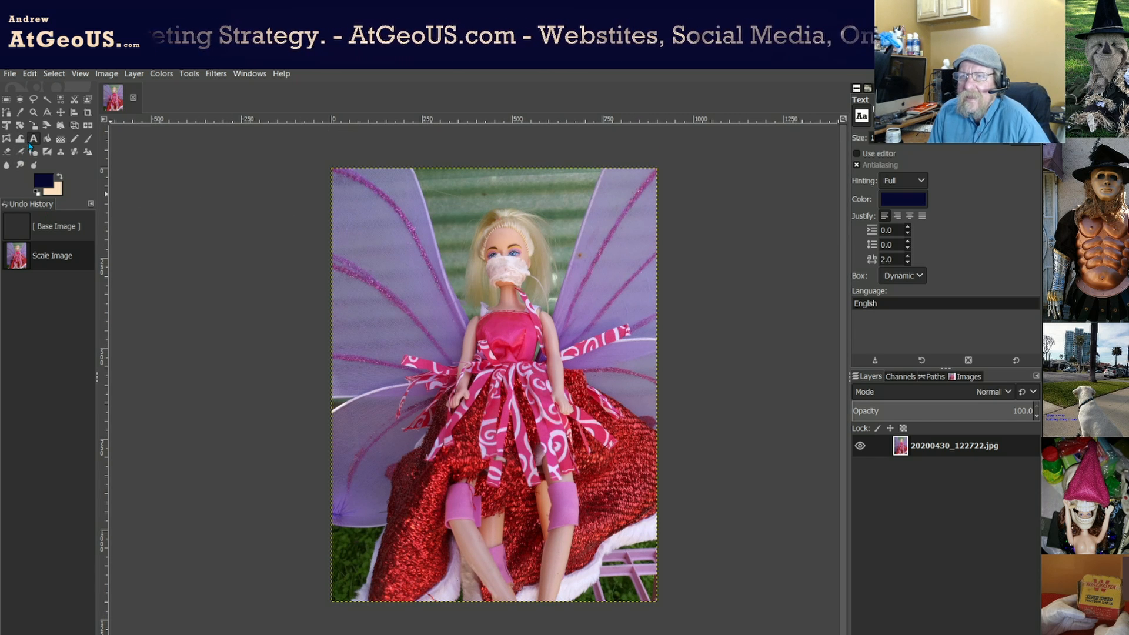
left_click(360, 213)
type("Social butterfly says")
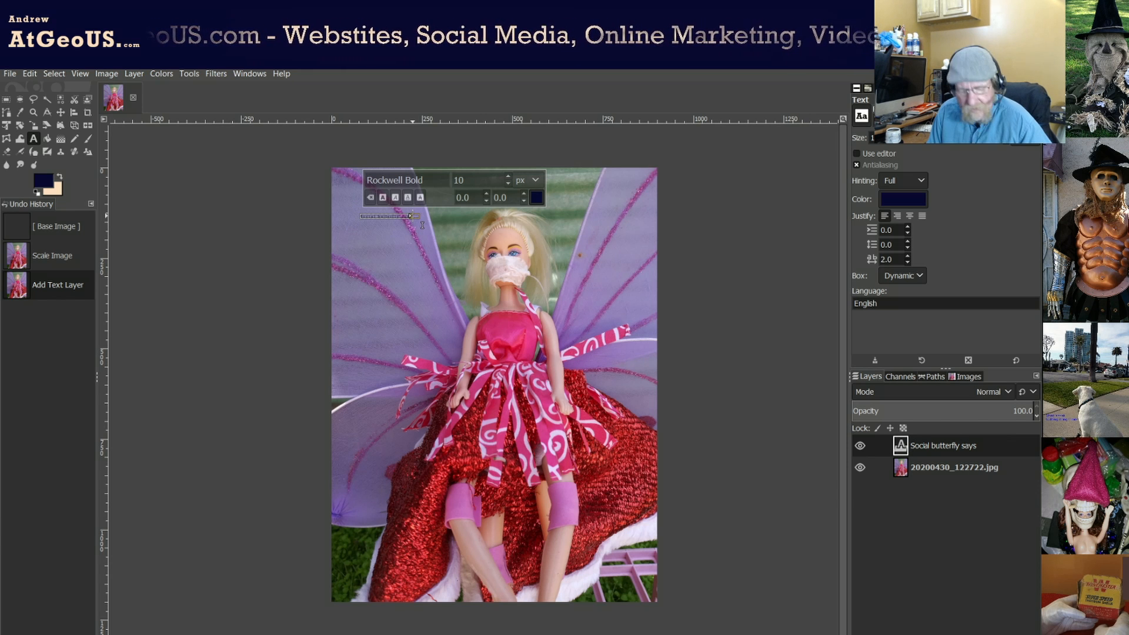
Set the font size of the whole "Social butterfly says" text to 25 px.
scroll(407, 236, "up", 1)
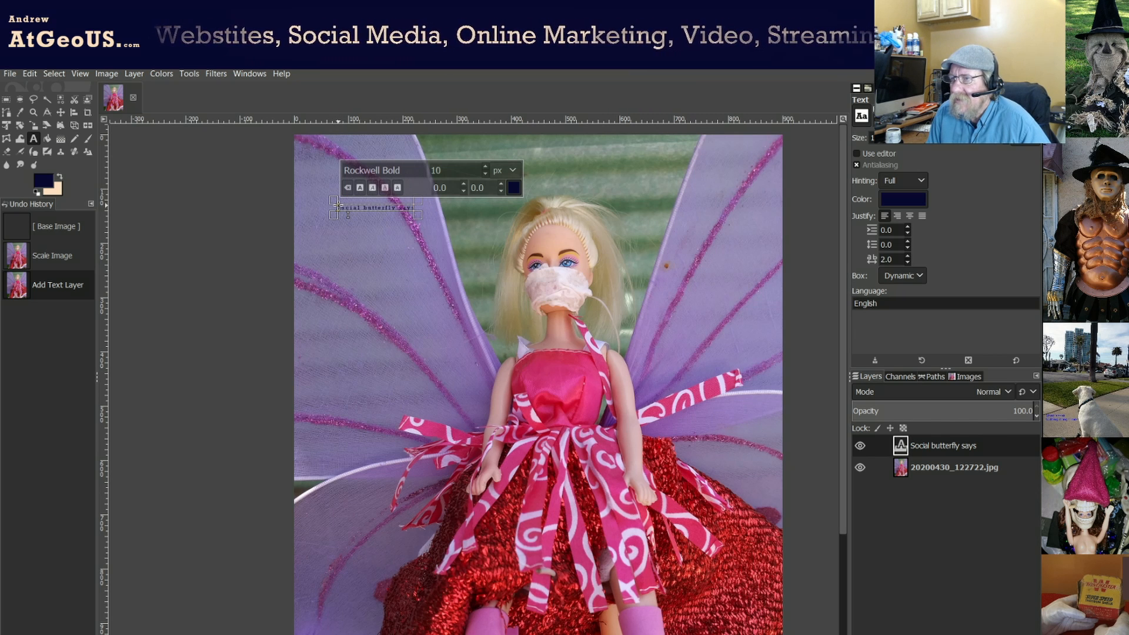
left_click_drag(338, 205, 419, 209)
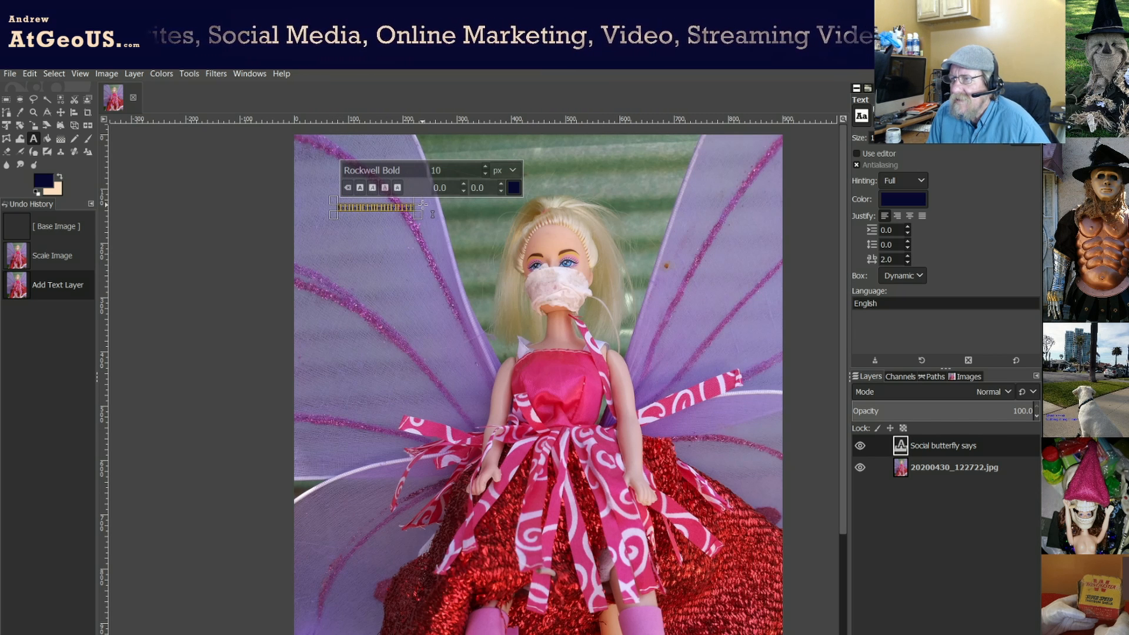
double_click(434, 169)
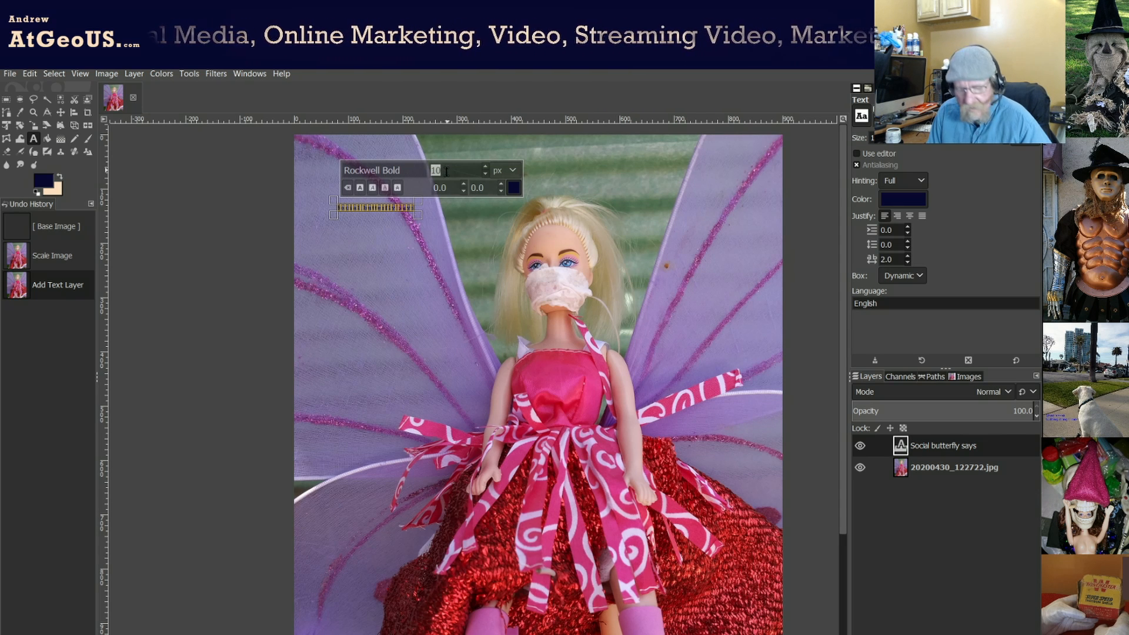
type("25")
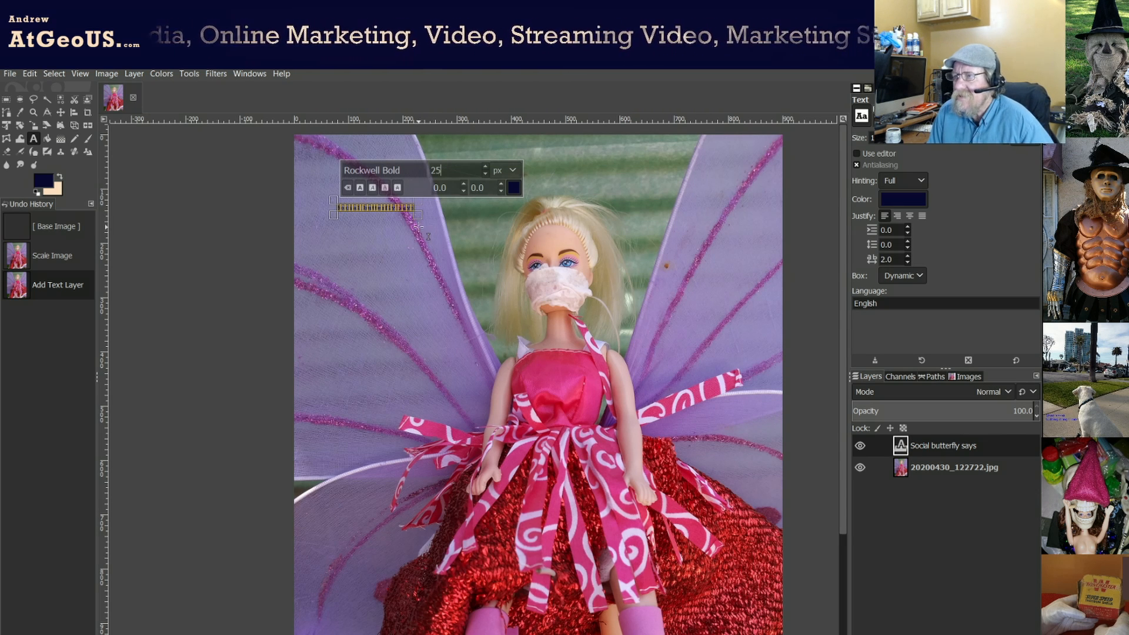
key("Return")
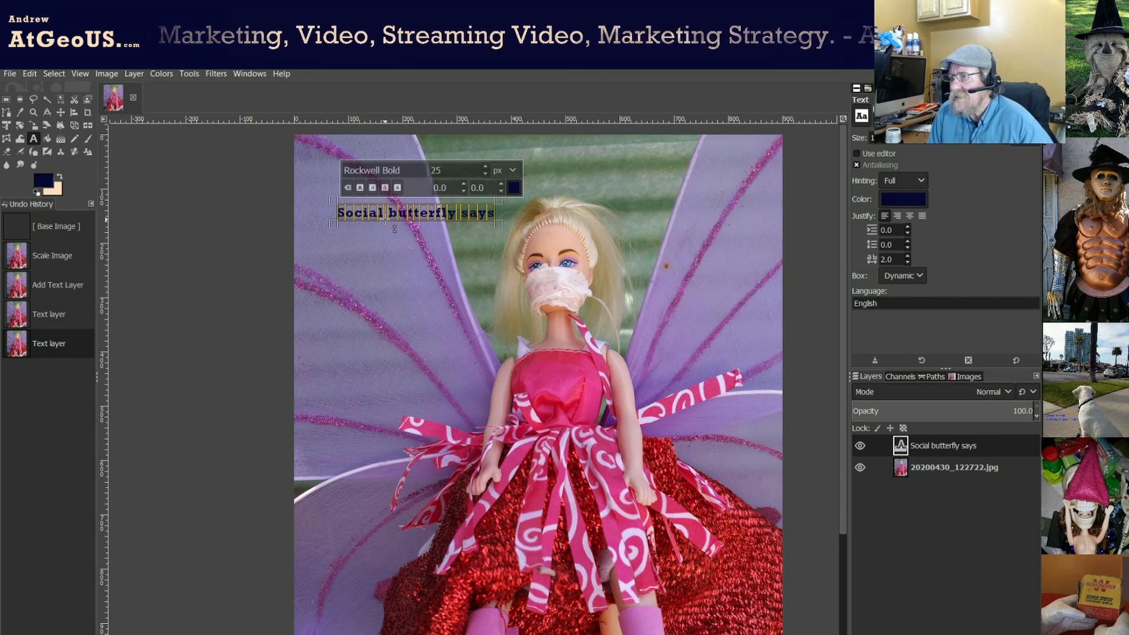
Set the font size of the whole "Social butterfly says" text to 40 px.
left_click(349, 222)
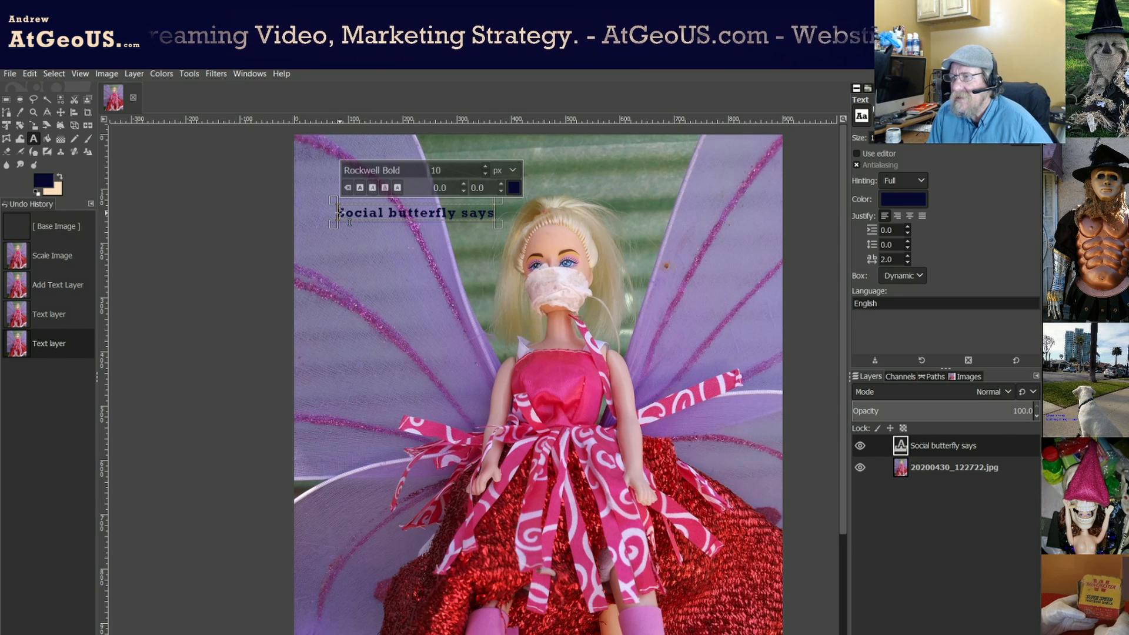
left_click_drag(337, 213, 499, 214)
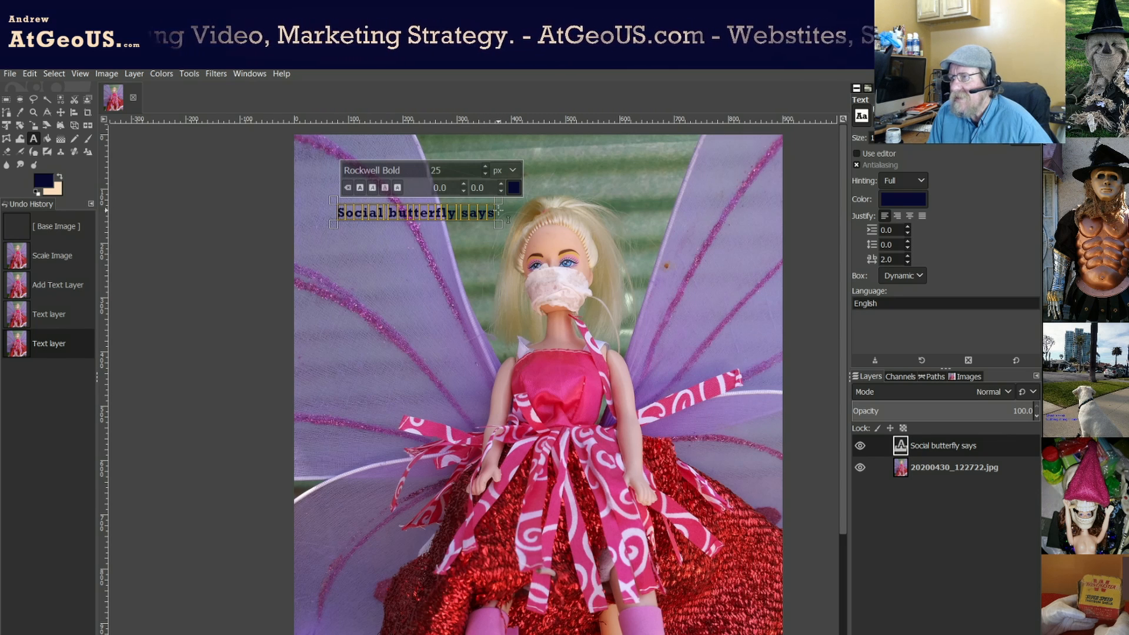
double_click(440, 170)
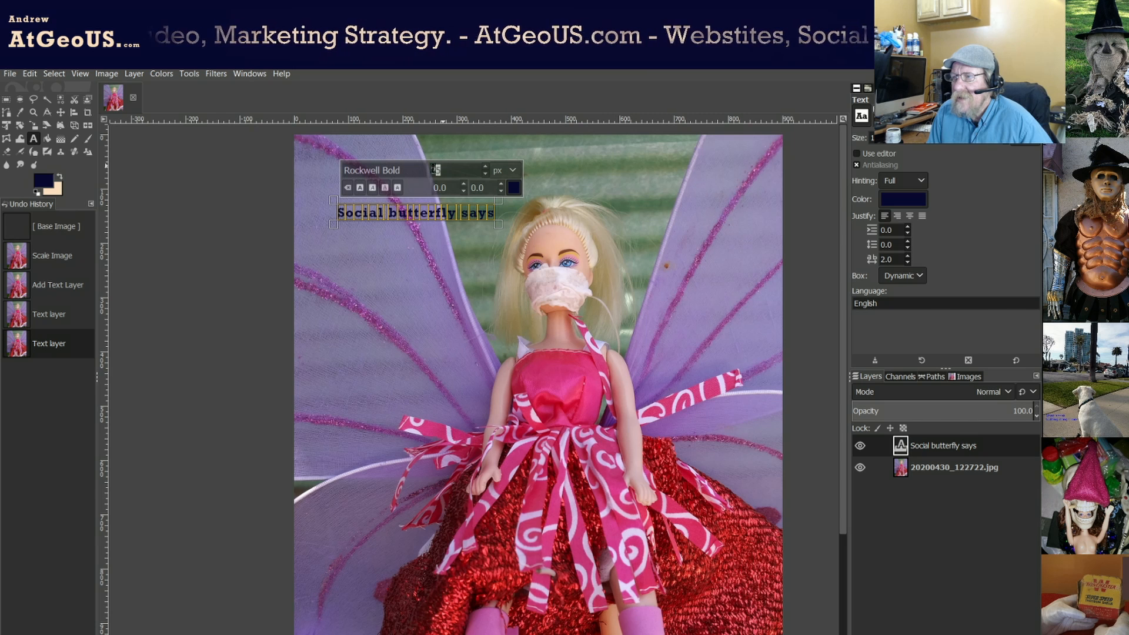
type("40")
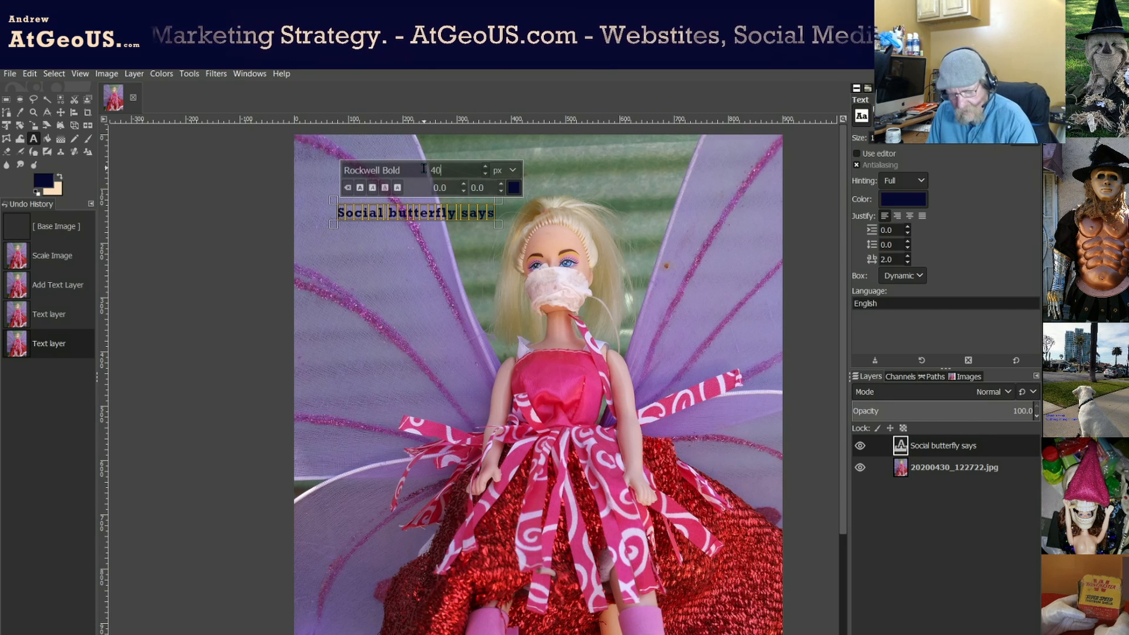
key("Return")
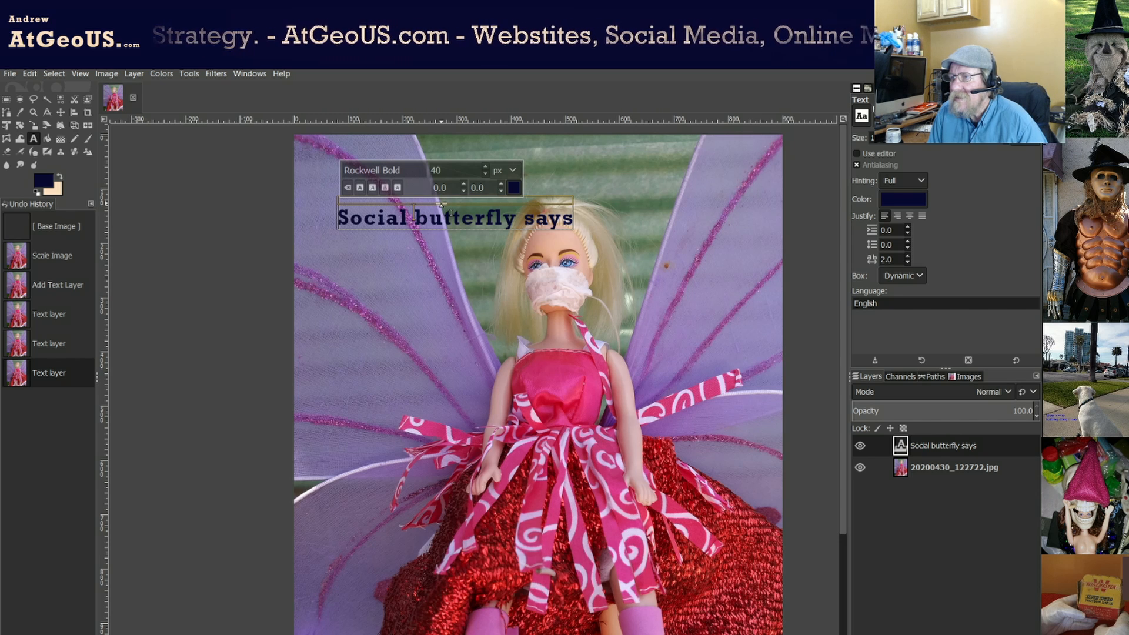
Move the text layer up to the green background above the doll's head, between the two wings.
left_click(60, 111)
left_click_drag(456, 224, 556, 173)
double_click(441, 162)
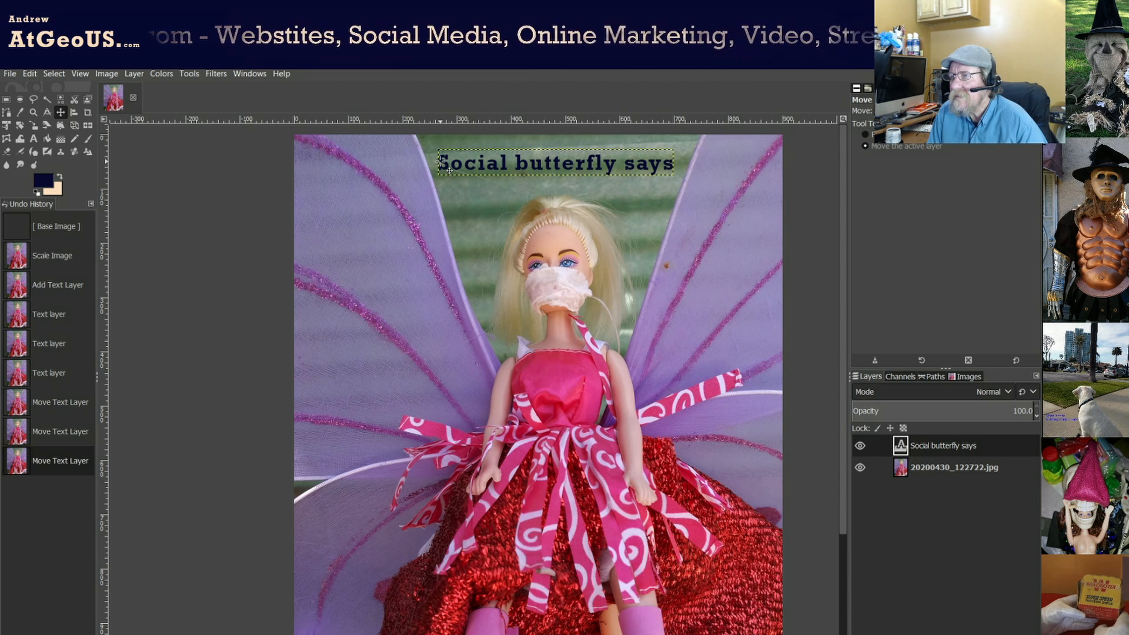
mouse_move(440, 161)
left_mouse_down()
mouse_move(462, 159)
mouse_move(438, 162)
left_mouse_up()
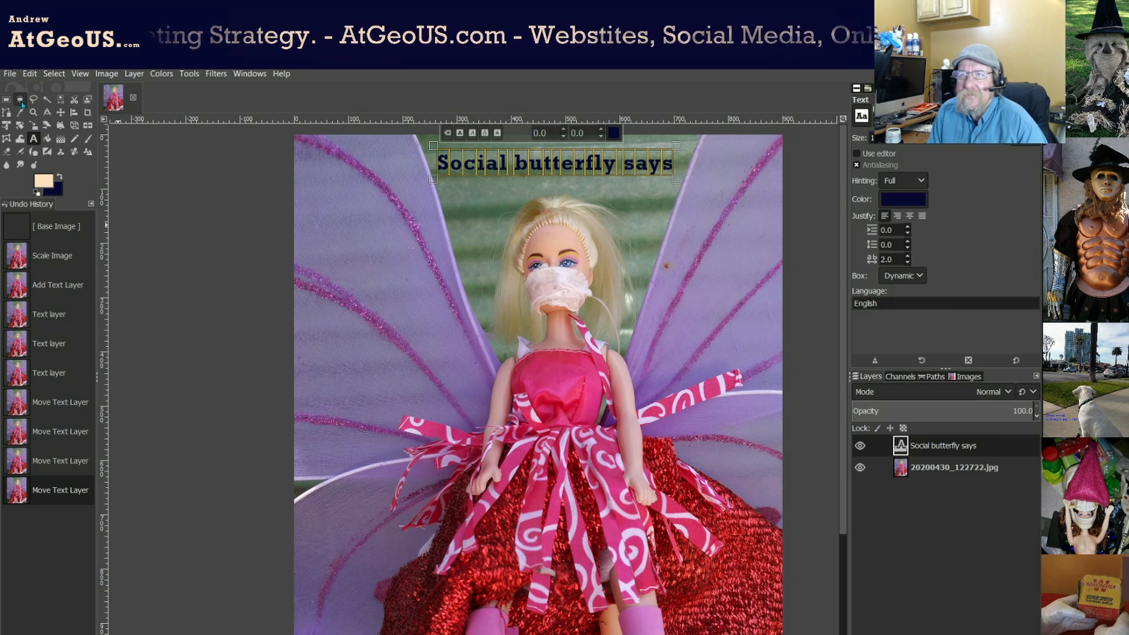
Create a new full-size layer filled with transparency above the text layer.
left_click(6, 101)
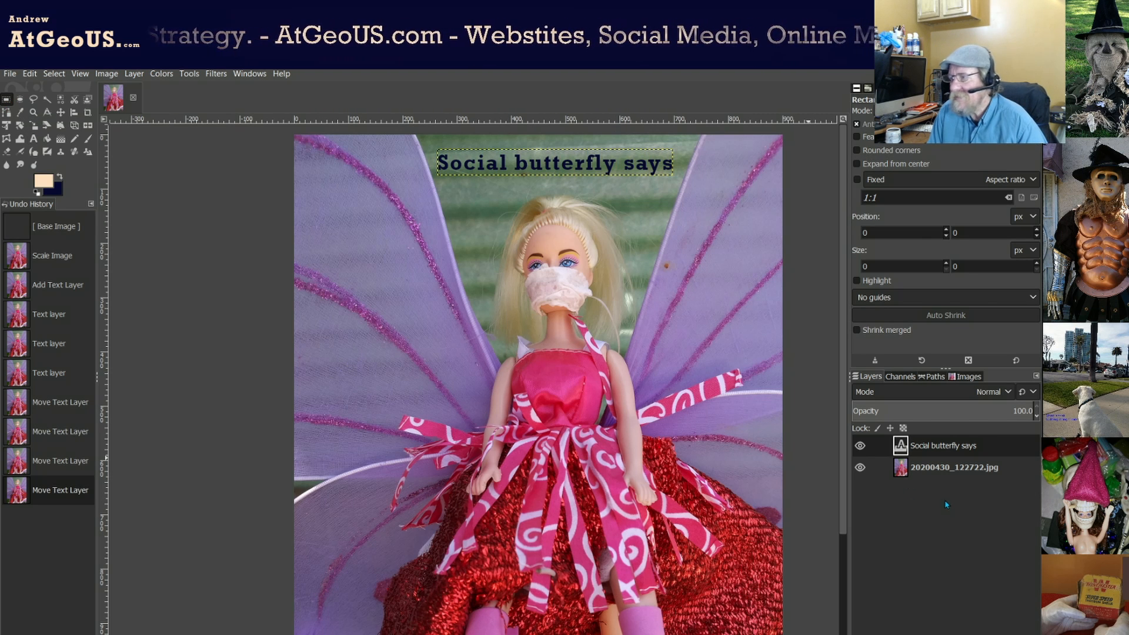
key("shift+ctrl+n")
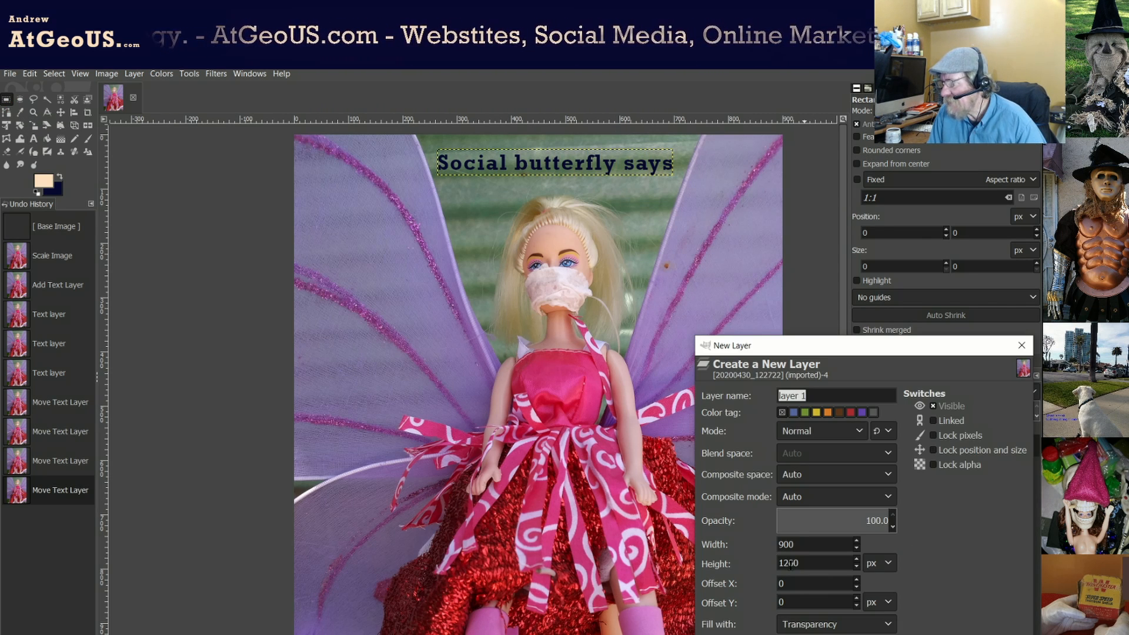
key("Return")
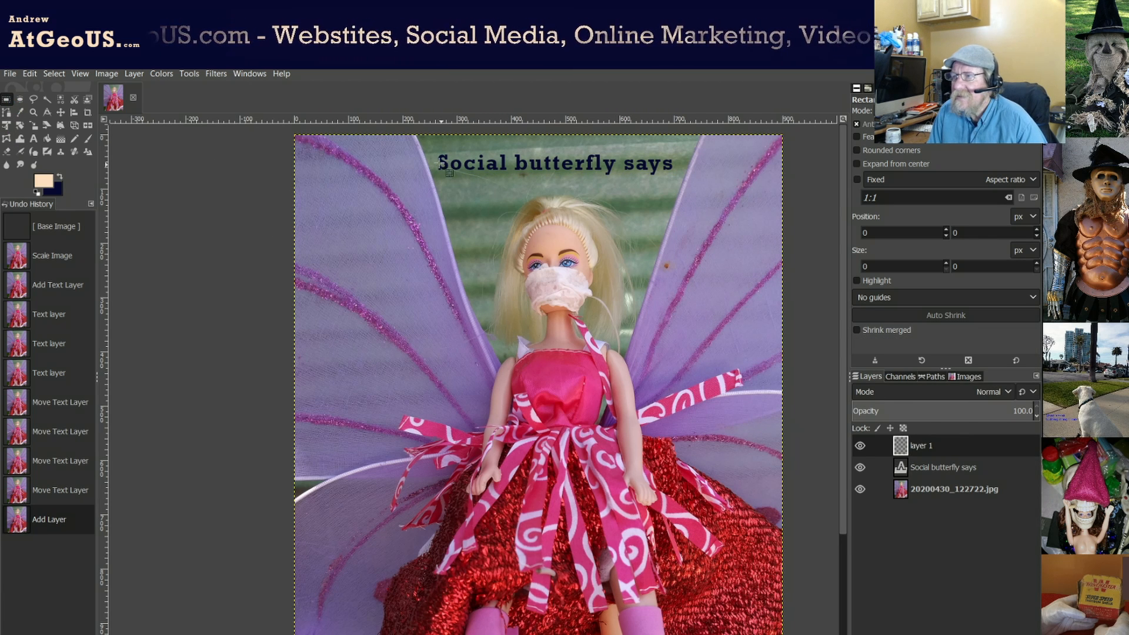
Select a rectangle of about 480 × 82 px around the text and bucket-fill it with the light peach foreground colour on the new layer.
left_click_drag(426, 144, 685, 190)
left_click(49, 140)
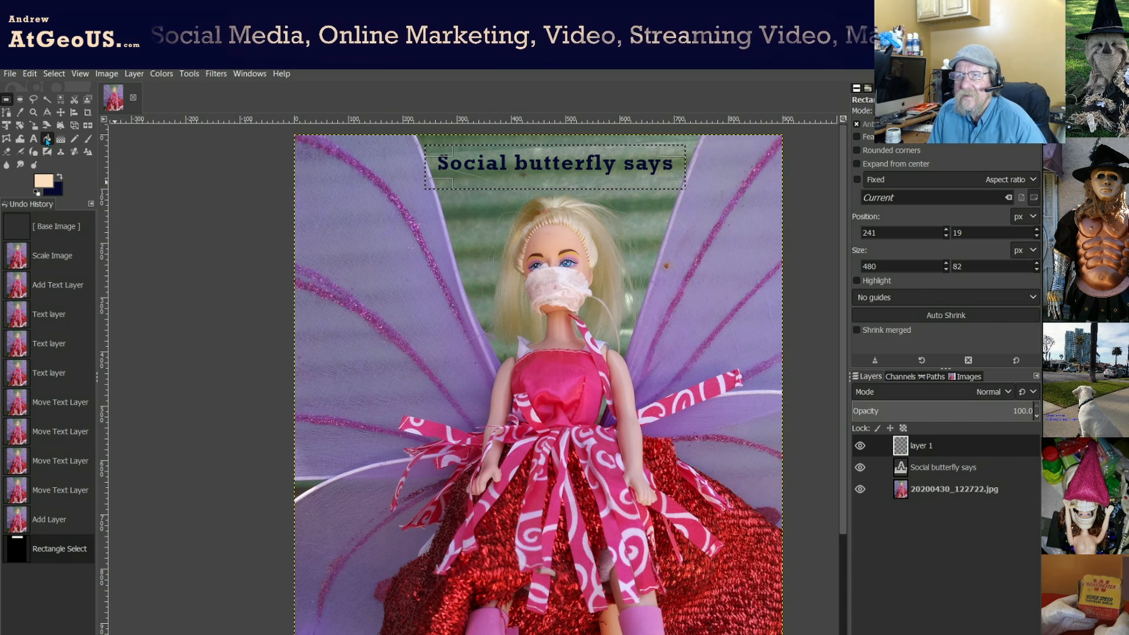
left_click(442, 174)
left_click(442, 174)
left_click(443, 174)
left_click(443, 174)
left_click(442, 174)
left_click(442, 174)
left_click(442, 174)
left_click(442, 174)
left_click(442, 174)
left_click(442, 173)
left_click(443, 173)
left_click(443, 172)
Move the peach-filled layer below the text layer and fill the selected rectangle again with the foreground colour.
left_click_drag(901, 452, 905, 478)
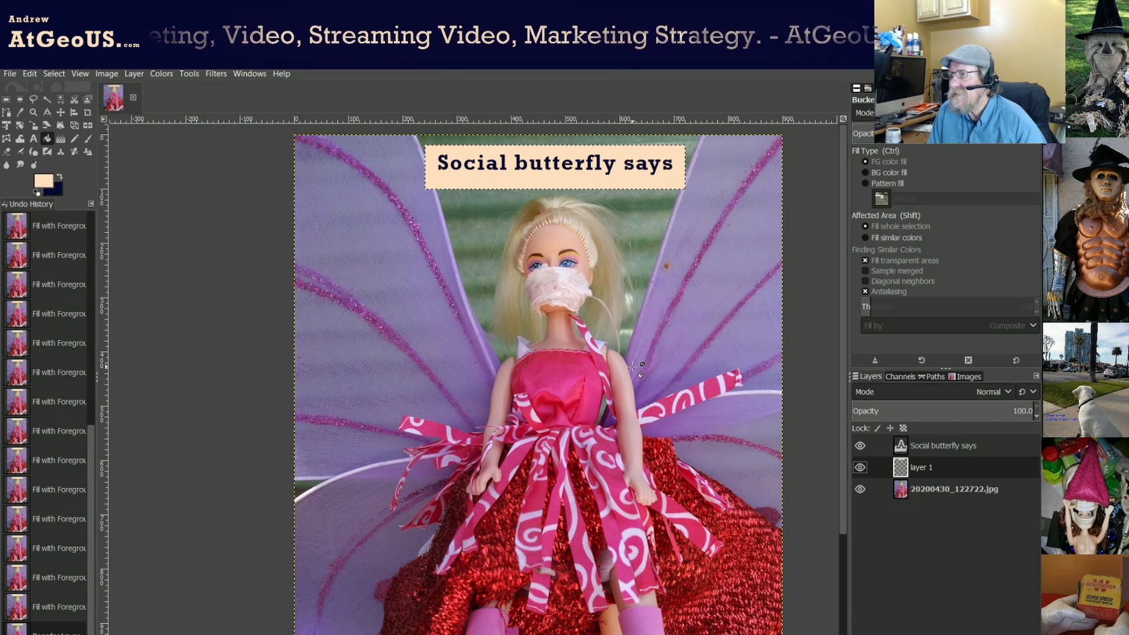
left_click(498, 165)
left_click(499, 165)
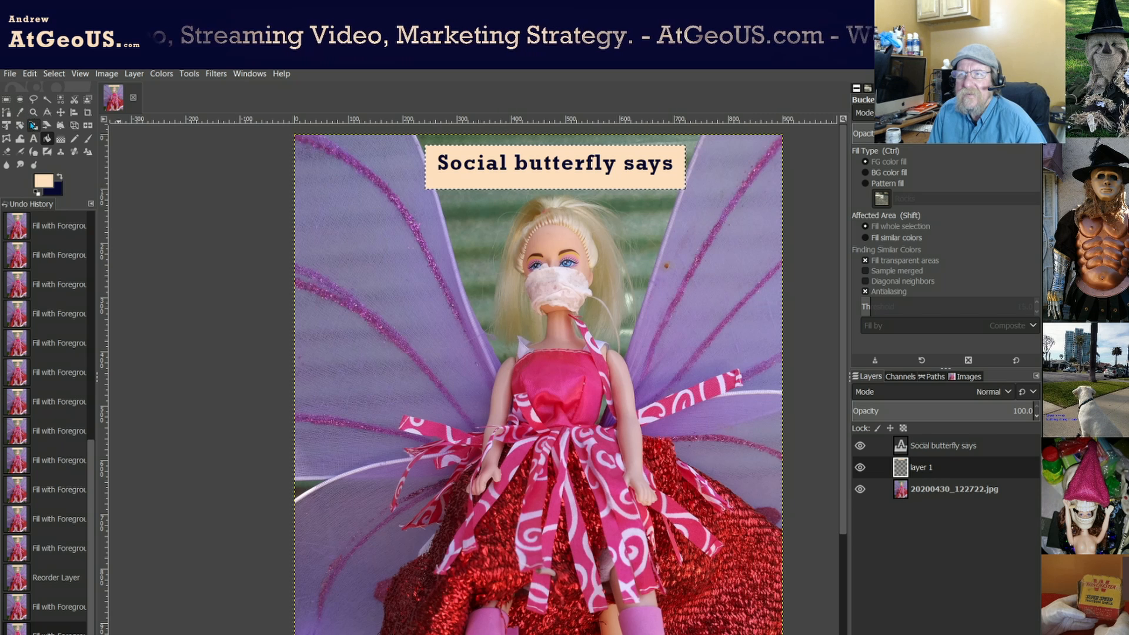
Capitalise the second and third words of the caption above the doll's head so it reads "Social Butterfly Says".
left_click(34, 139)
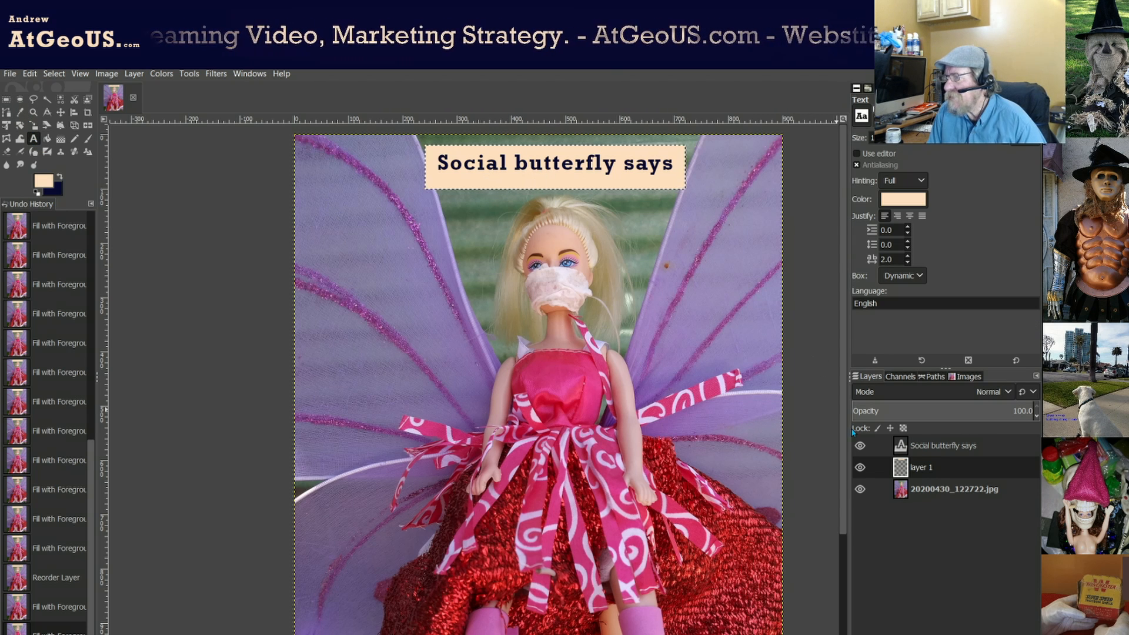
left_click(868, 445)
left_click(521, 166)
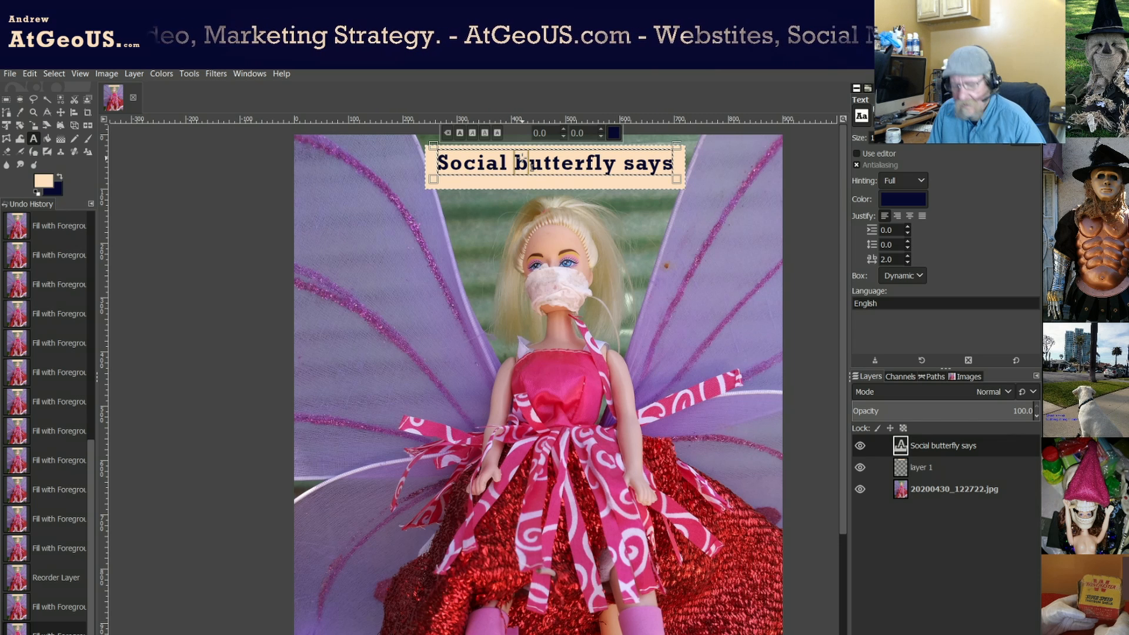
key("Delete")
type("B")
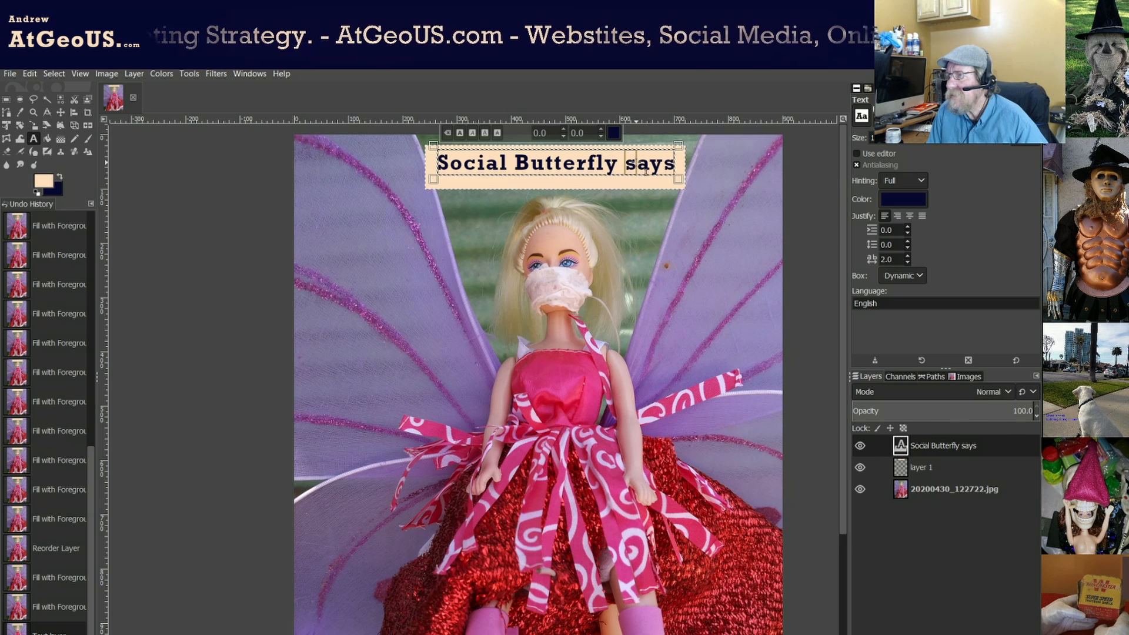
key("Delete")
type("S")
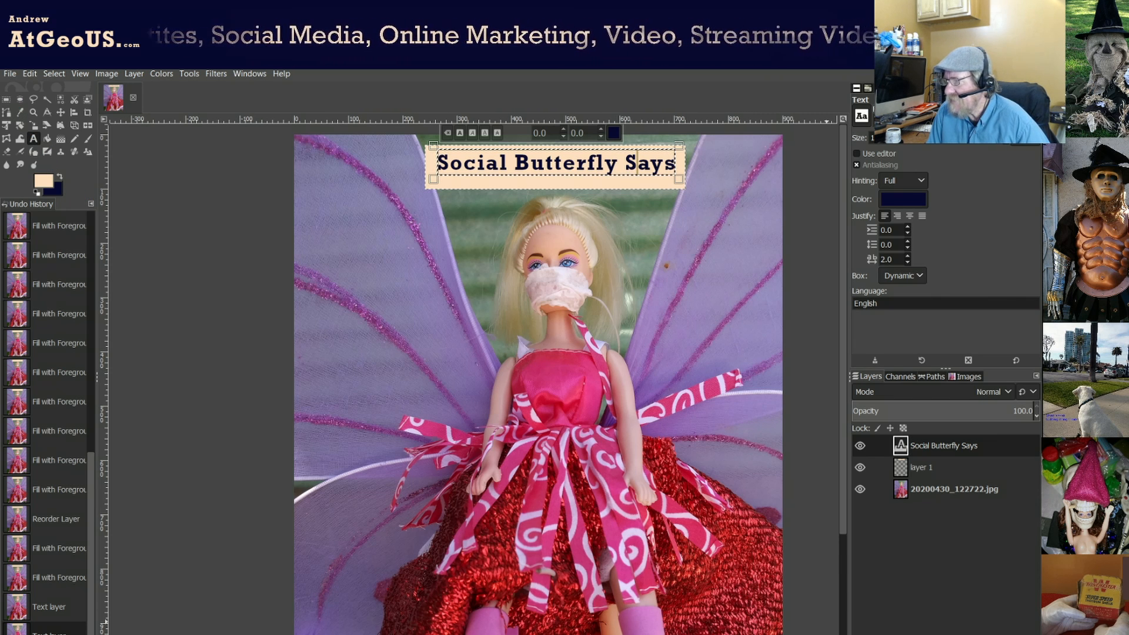
On a new transparent layer, select a rectangle about 318 × 107 px over the wing left of the doll's head and fill it with peach.
key("shift+ctrl+n")
key("Return")
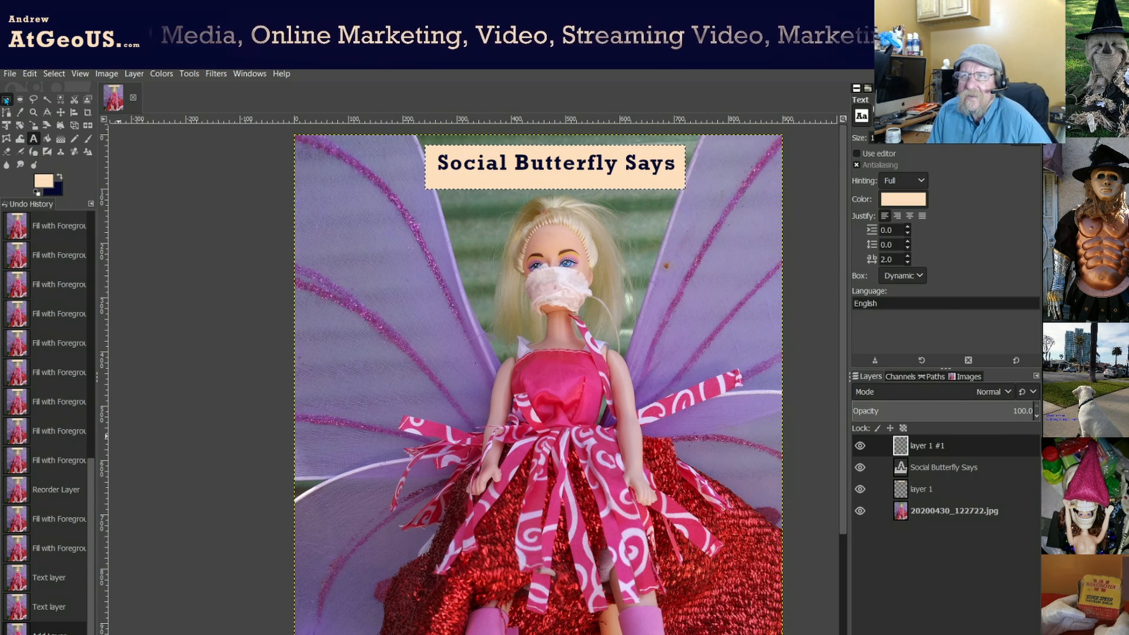
left_click(6, 99)
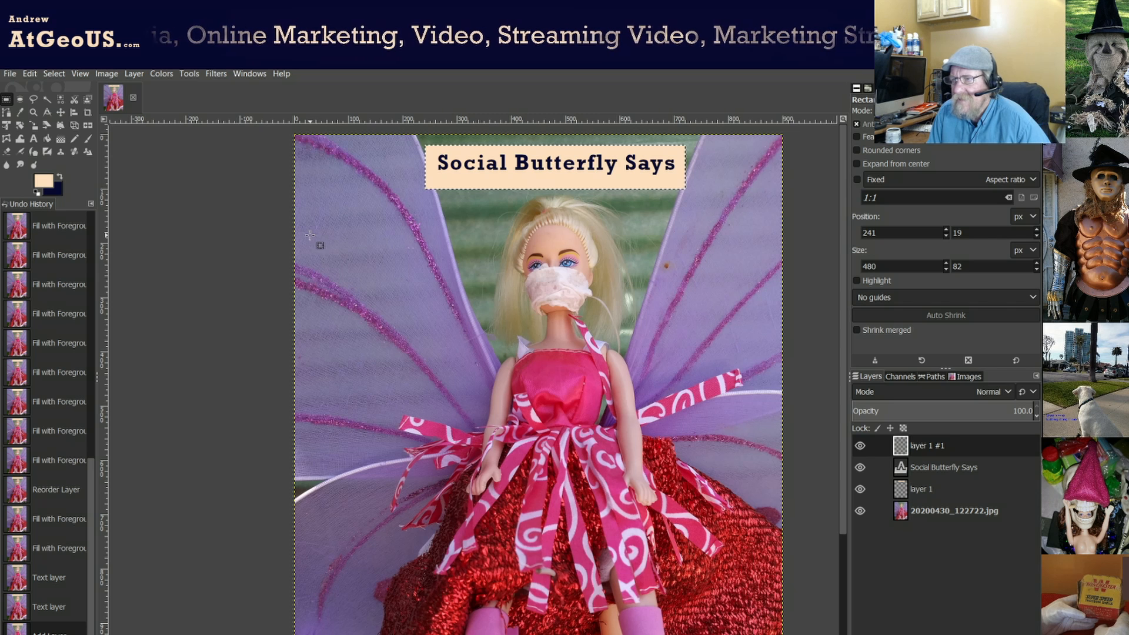
left_click_drag(307, 221, 481, 278)
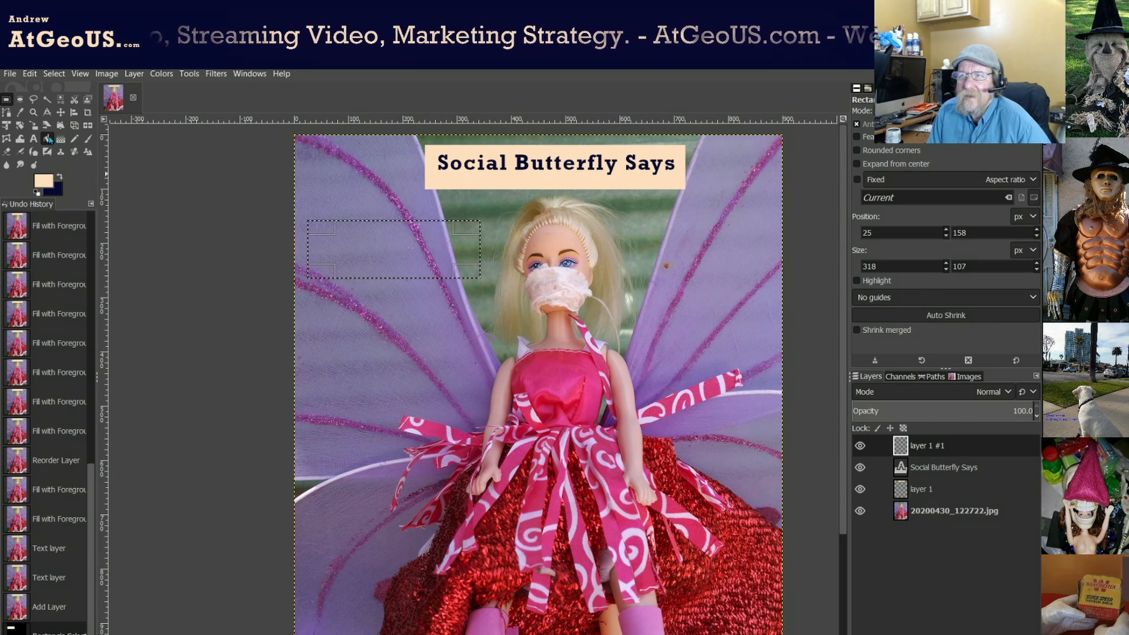
left_click(47, 138)
left_click(356, 246)
left_click(356, 245)
left_click(356, 244)
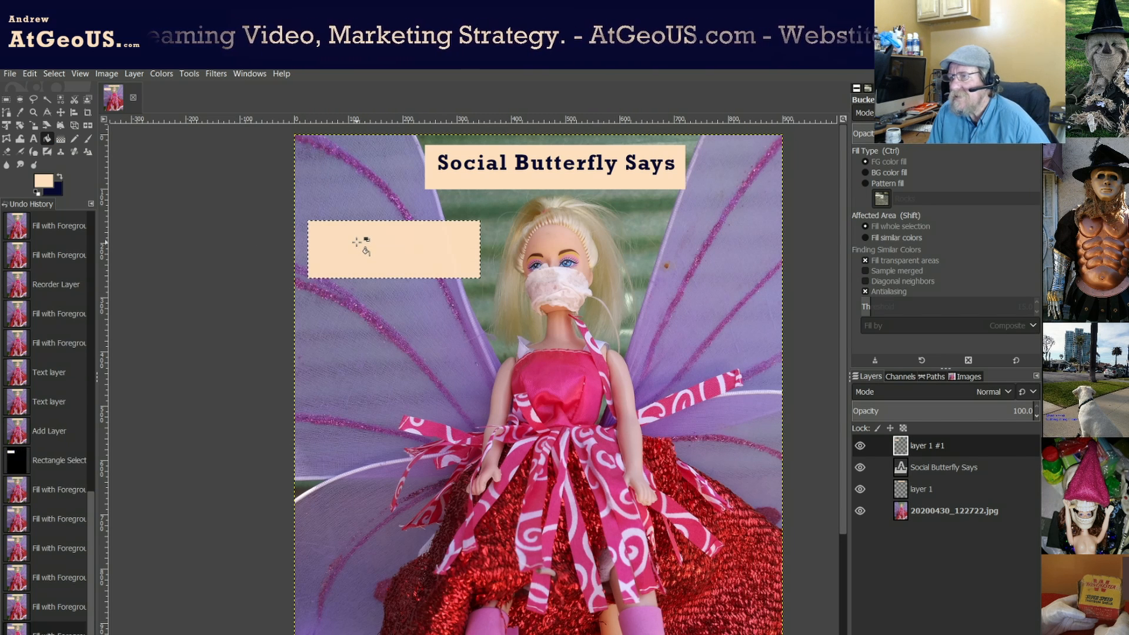
left_click(356, 243)
left_click(357, 242)
left_click(356, 242)
left_click(357, 242)
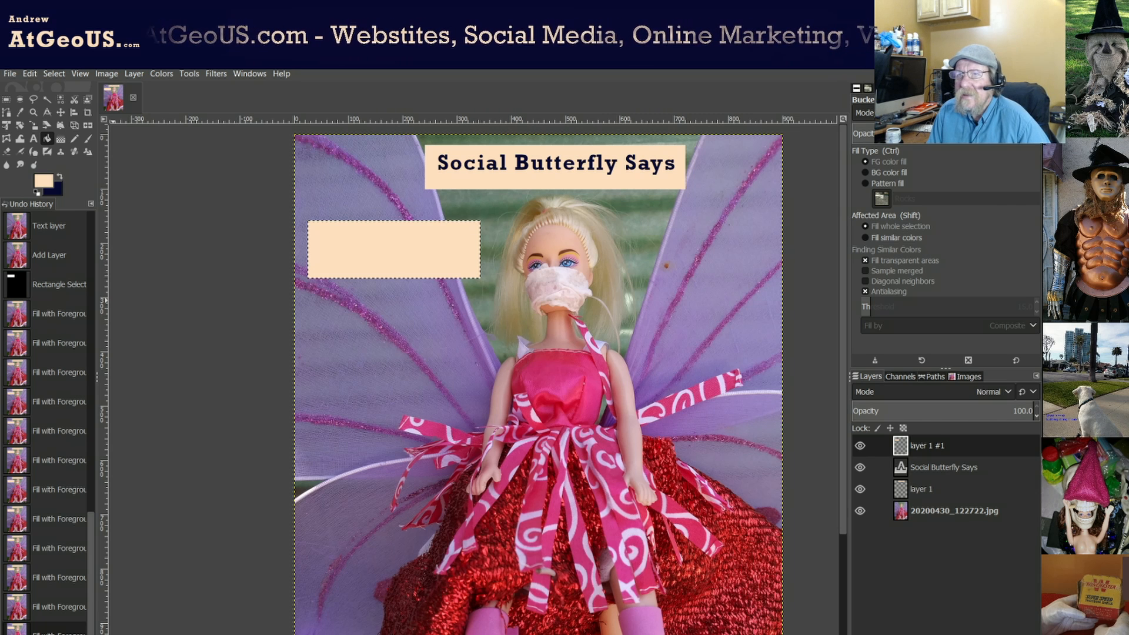
Add the dark navy text "be smart when at the mart," in Rockwell Bold at 25 px on the new peach rectangle.
left_click(33, 138)
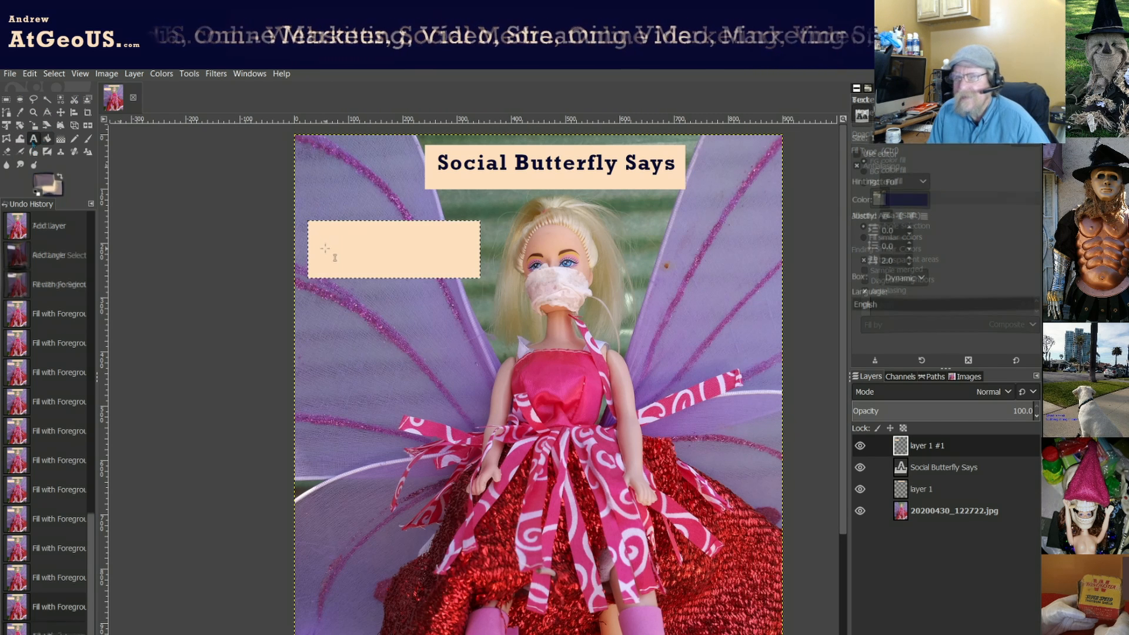
left_click(322, 245)
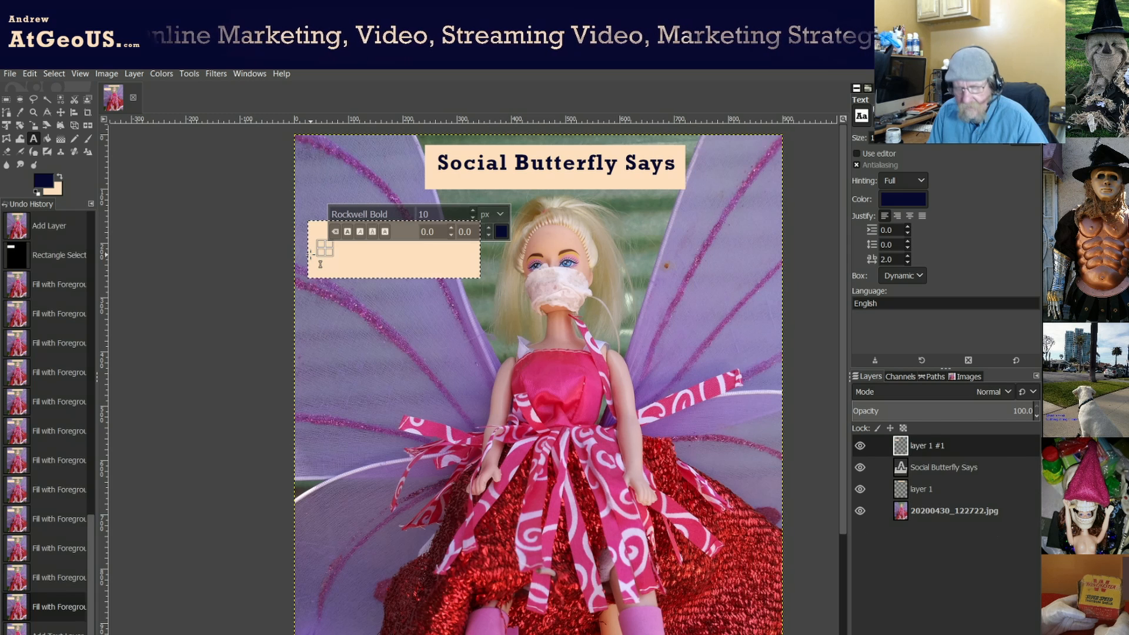
key("ctrl+v")
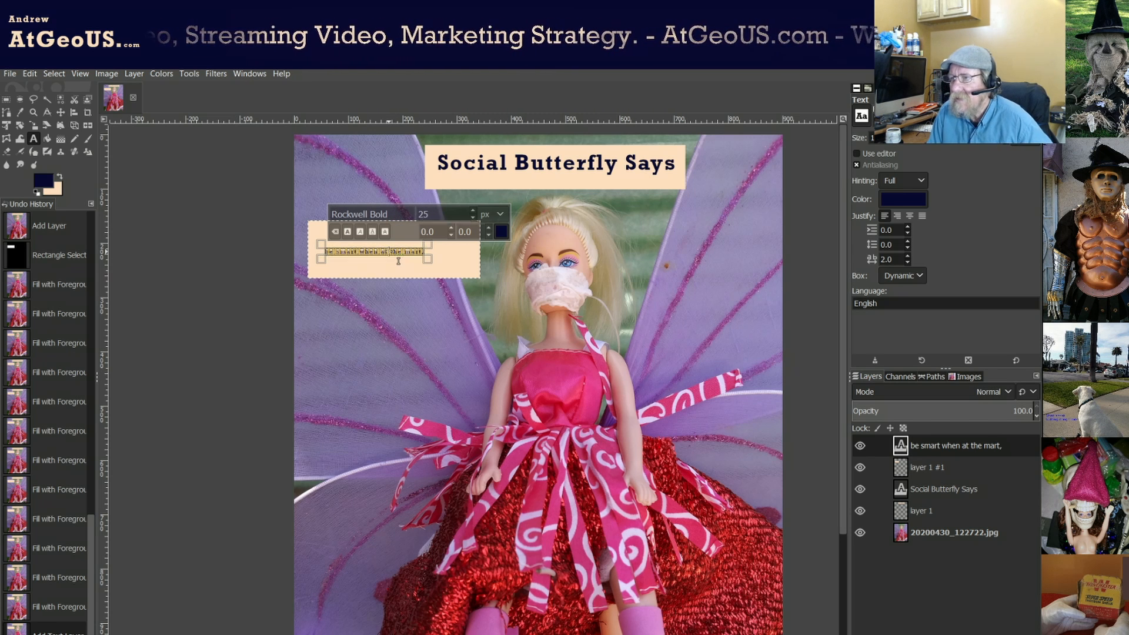
key("Return")
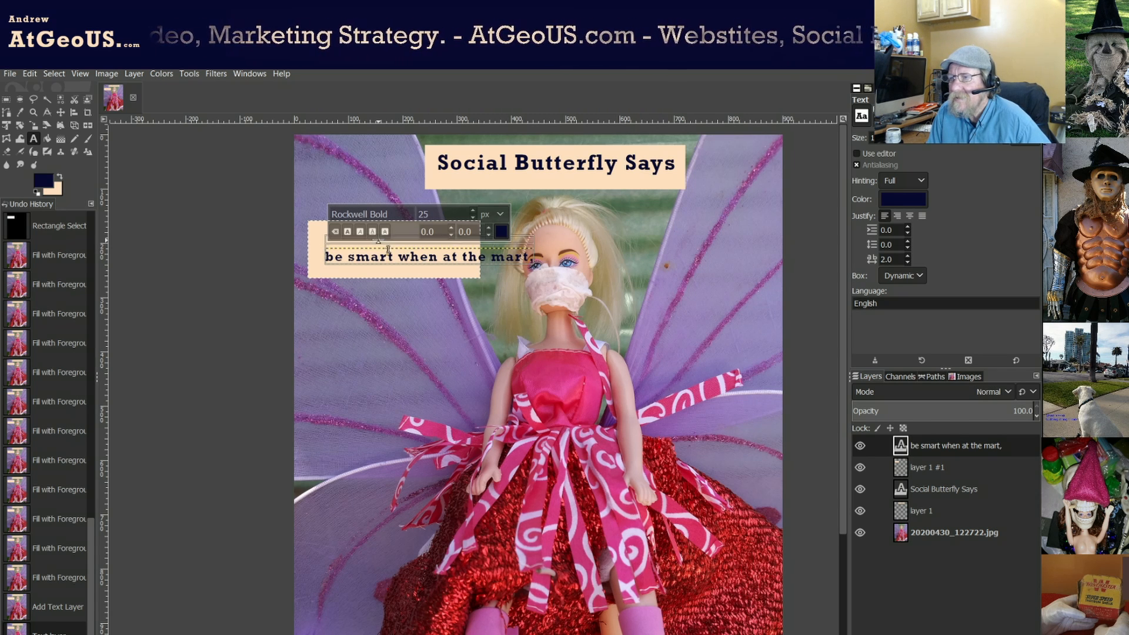
Reshape the new text's frame to start at the peach rectangle's left edge and break the line before "at the mart,".
left_click_drag(371, 228, 372, 232)
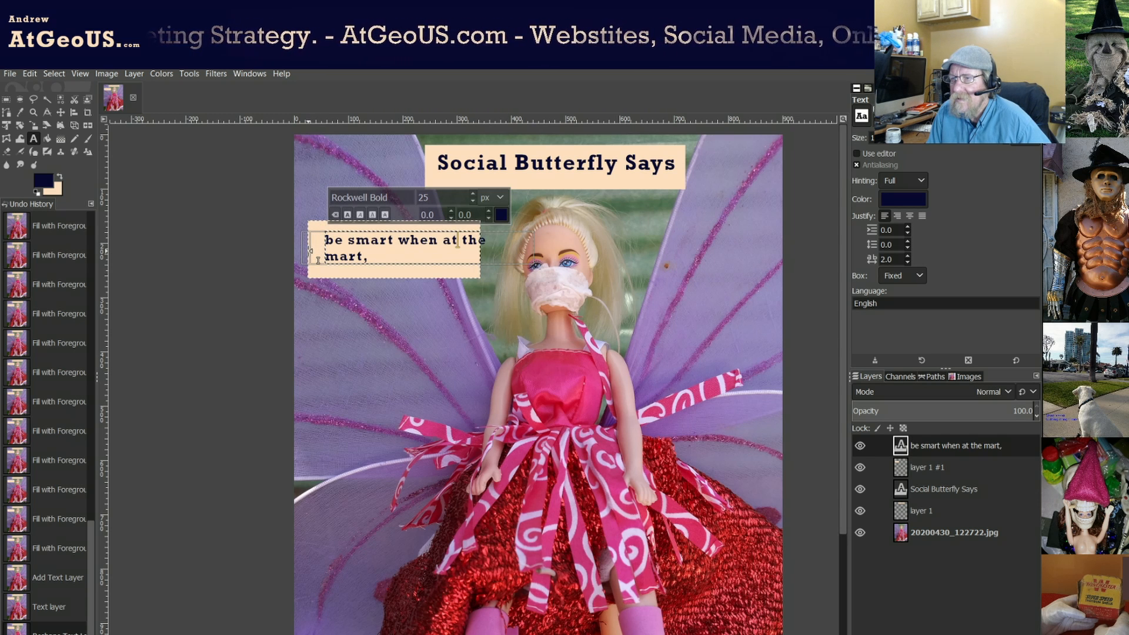
left_click_drag(316, 260, 300, 259)
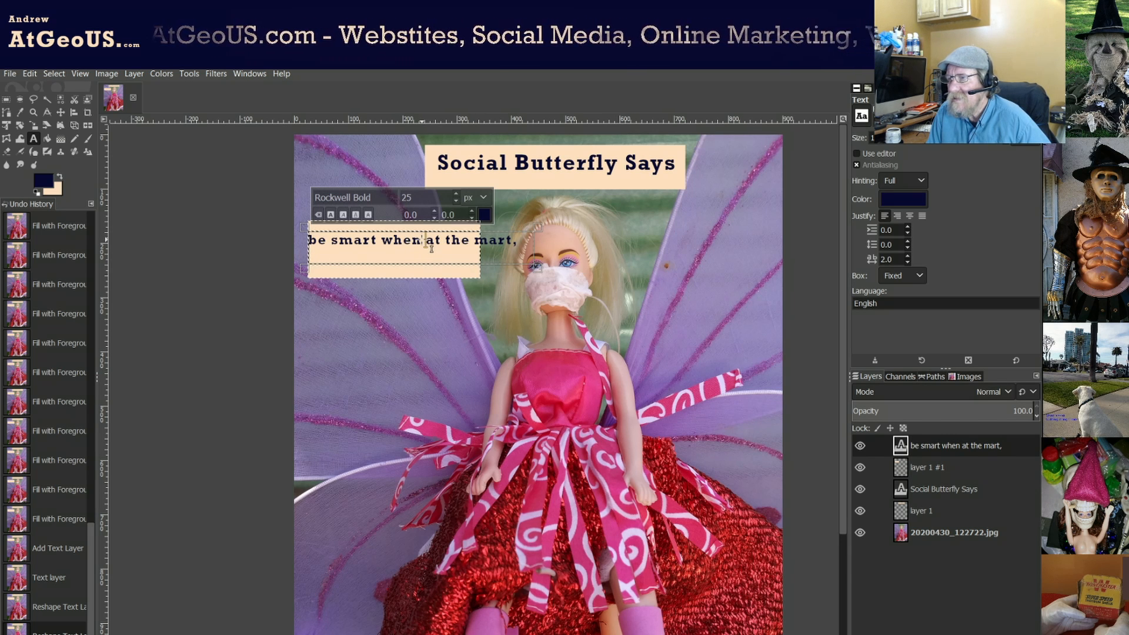
key("Return")
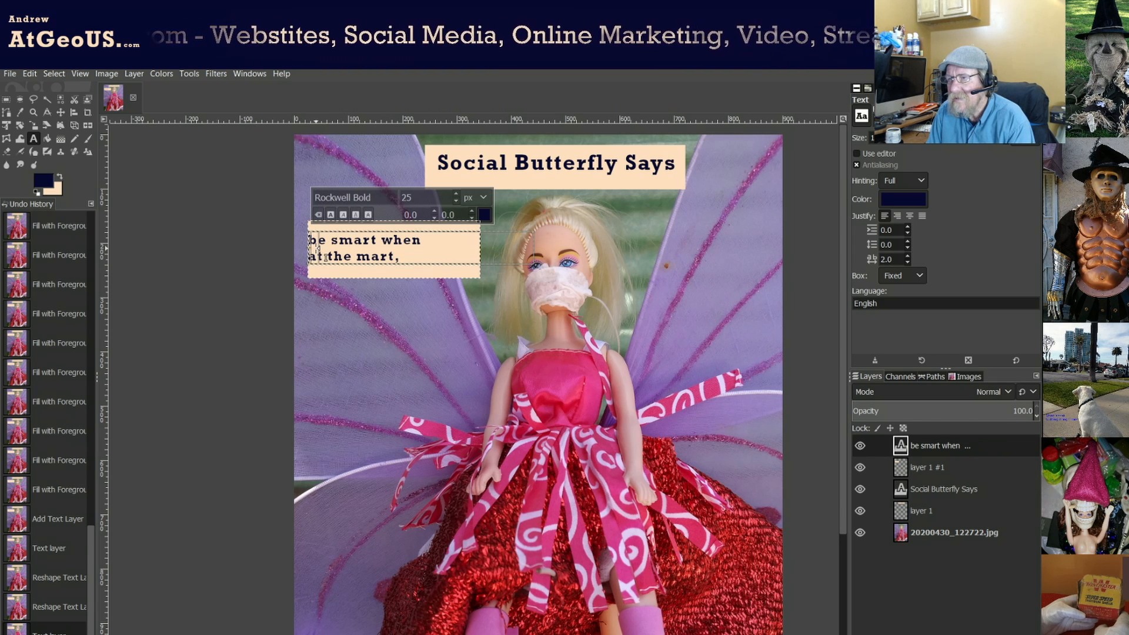
Capitalise "Be" in the two-line caption, centre its text, and set the font size to 34 px.
left_click_drag(316, 247, 318, 247)
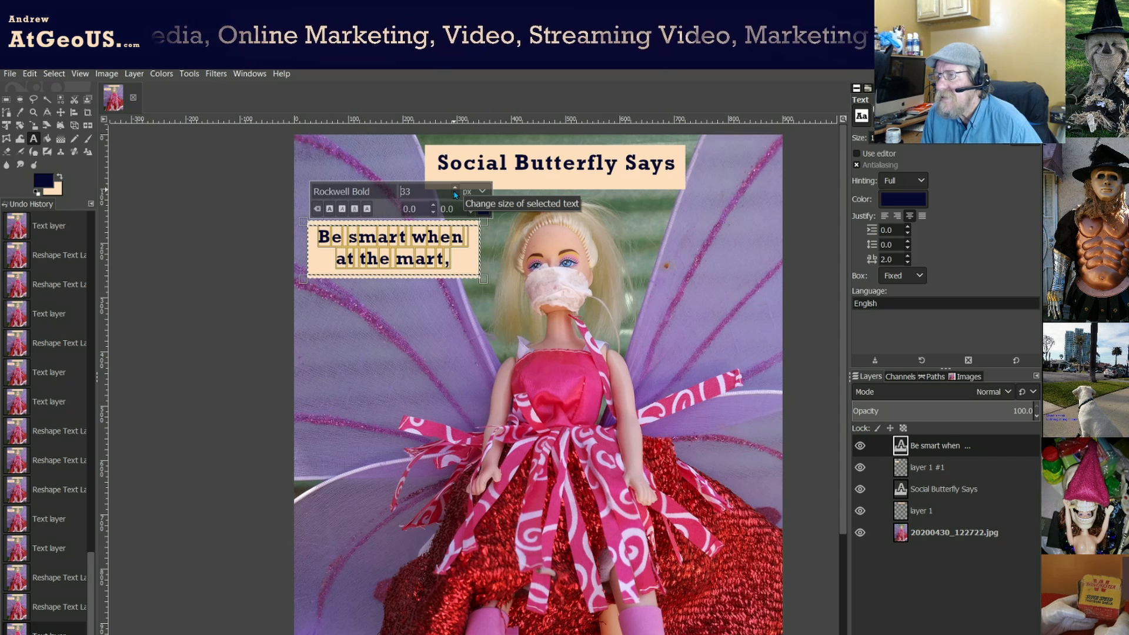
left_click(455, 189)
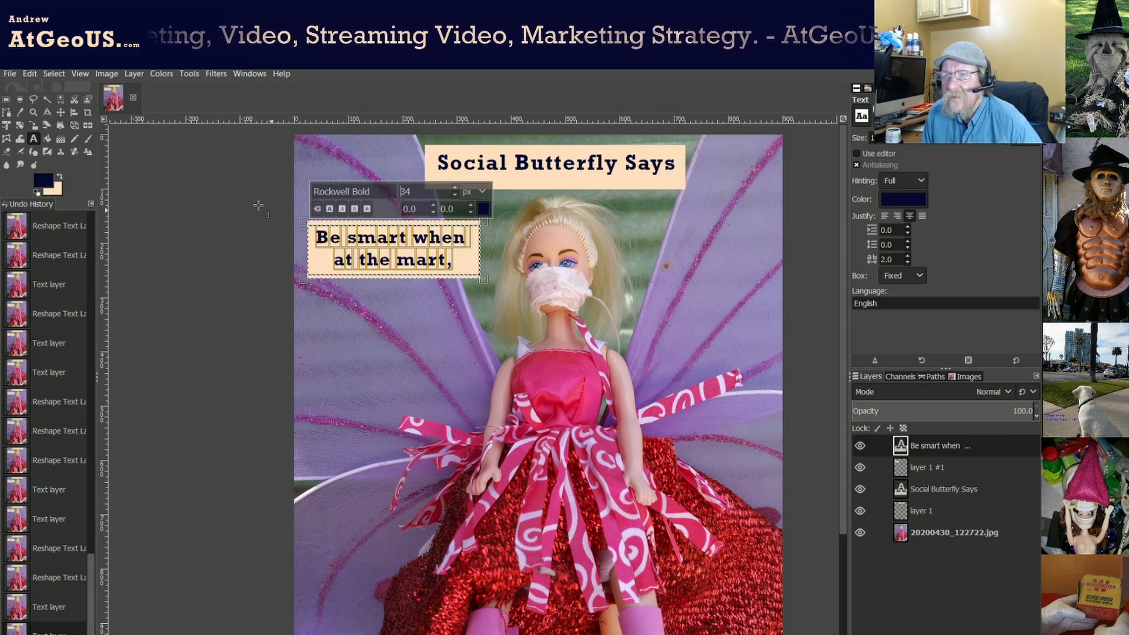
Make peach the foreground colour and create a new 900 × 1200 px layer filled with transparency on top of the layer stack.
left_click(60, 176)
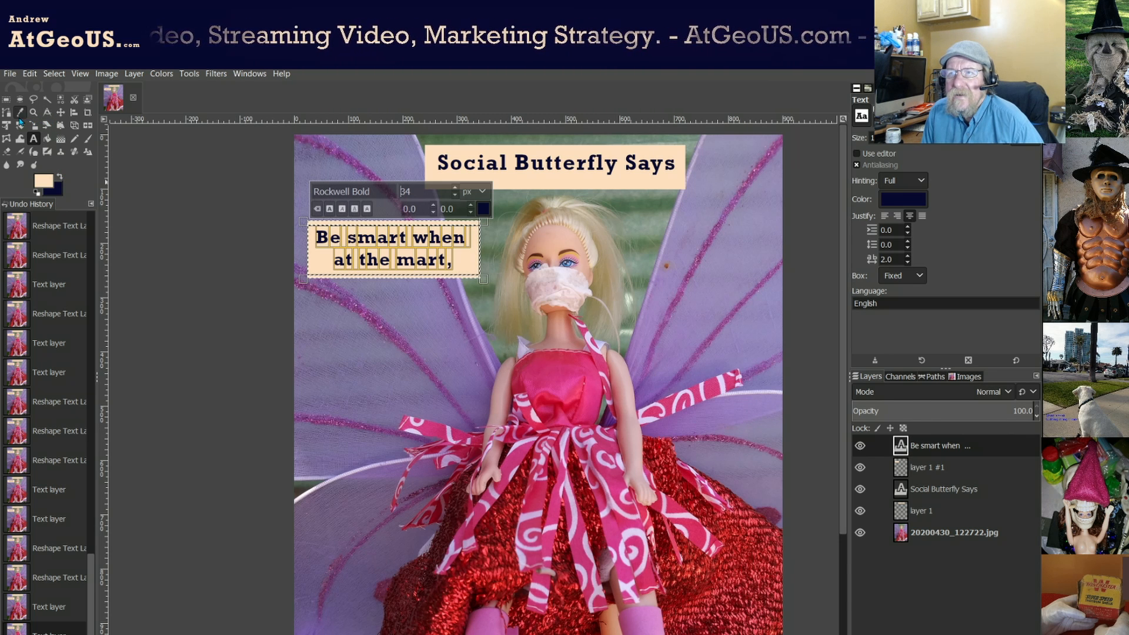
left_click(7, 101)
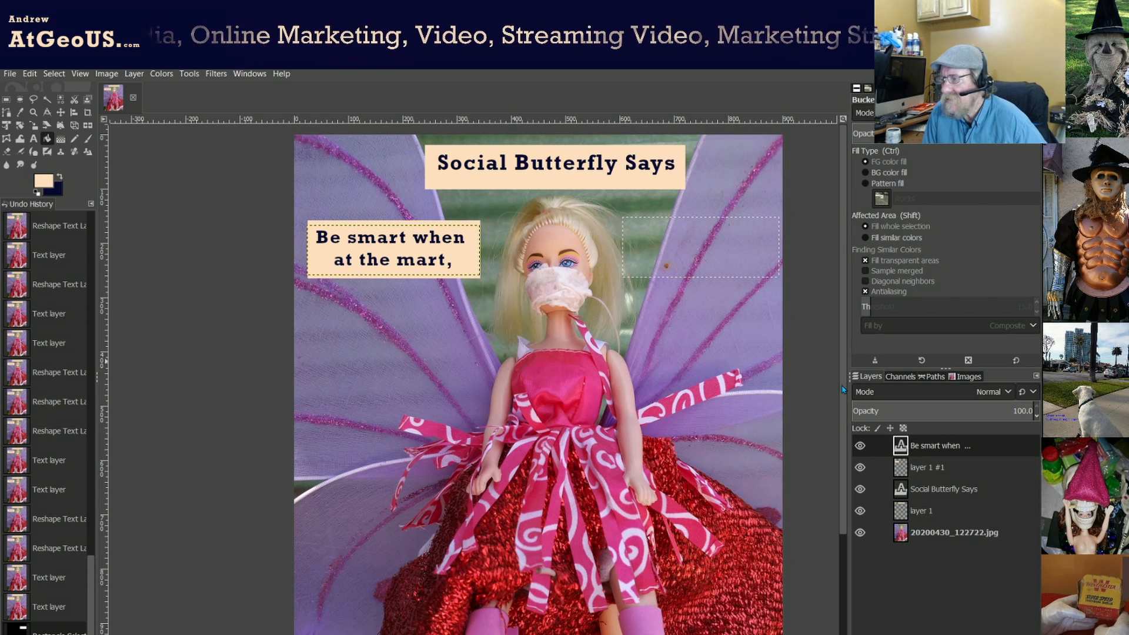
key("shift+ctrl+n")
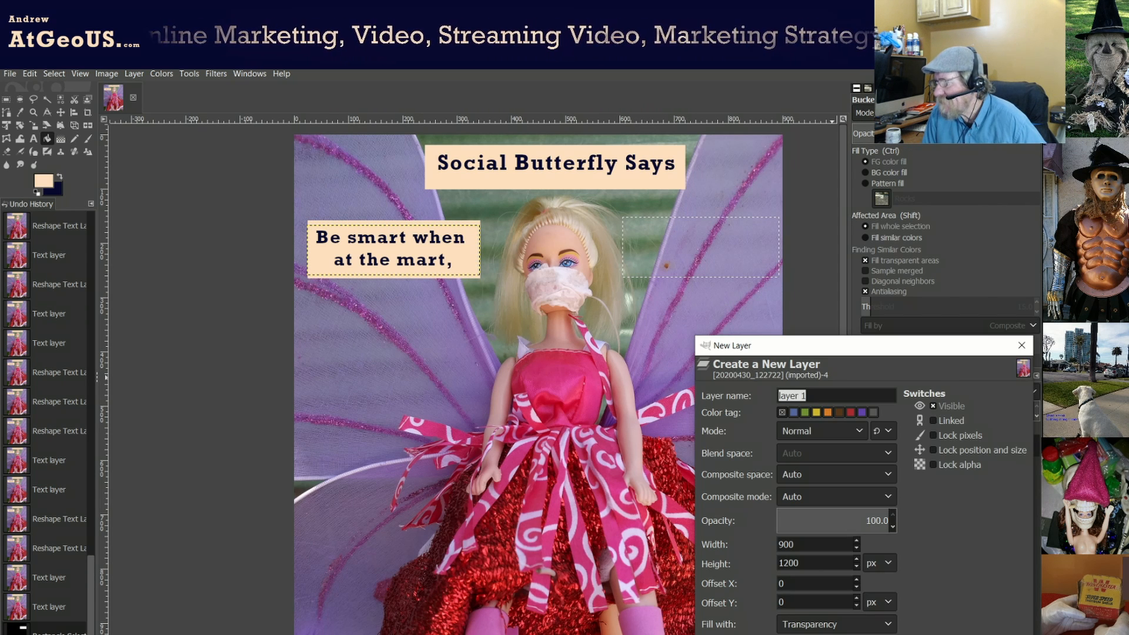
key("Return")
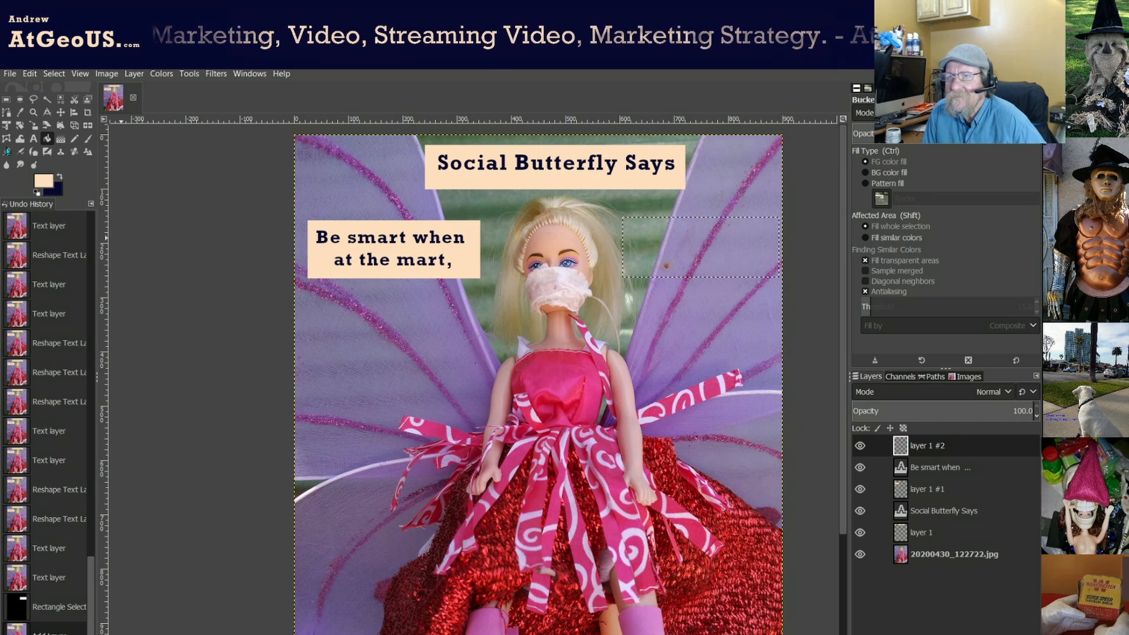
Select a rectangle about 291 × 112 px over the wing right of the doll's head and bucket-fill it with the peach foreground colour.
left_click(7, 100)
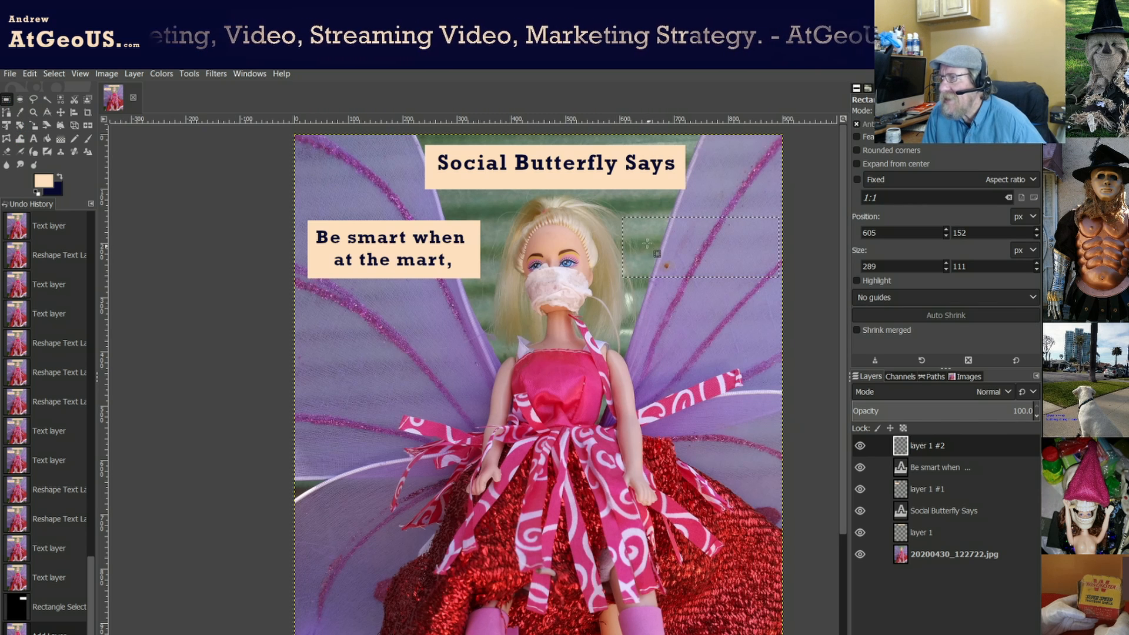
left_click_drag(623, 216, 785, 289)
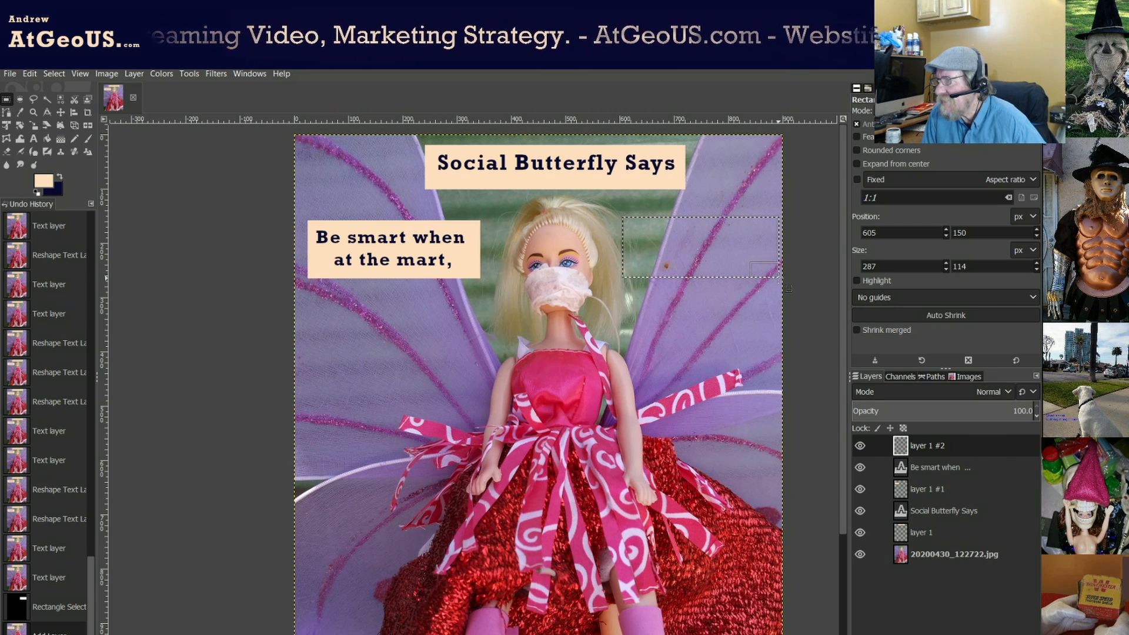
left_click_drag(788, 287, 788, 287)
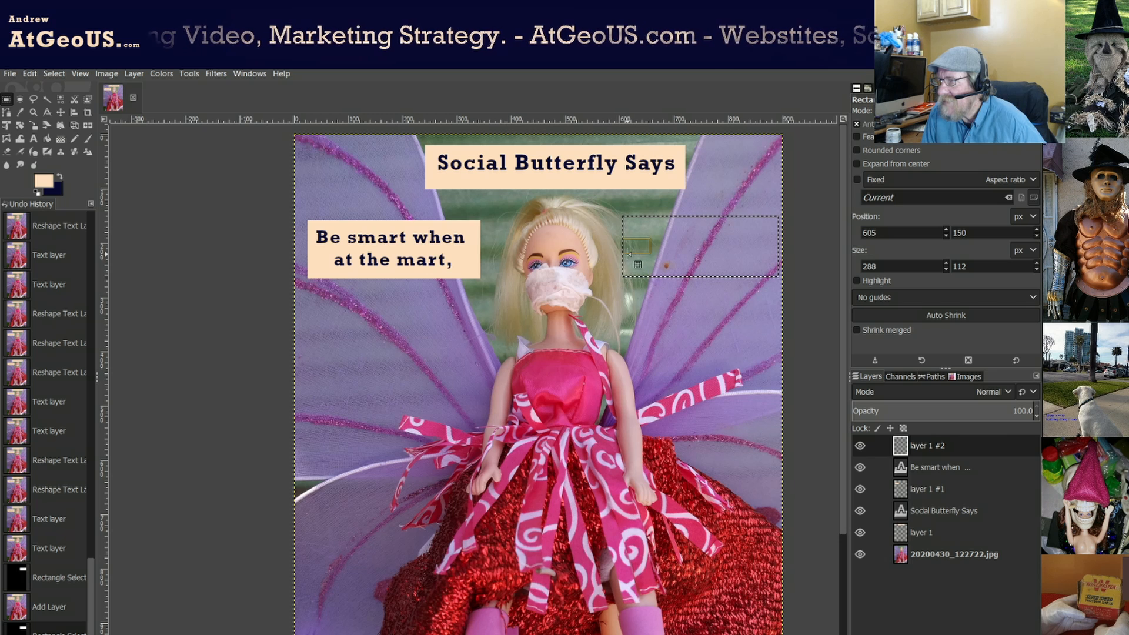
left_click_drag(625, 249, 621, 250)
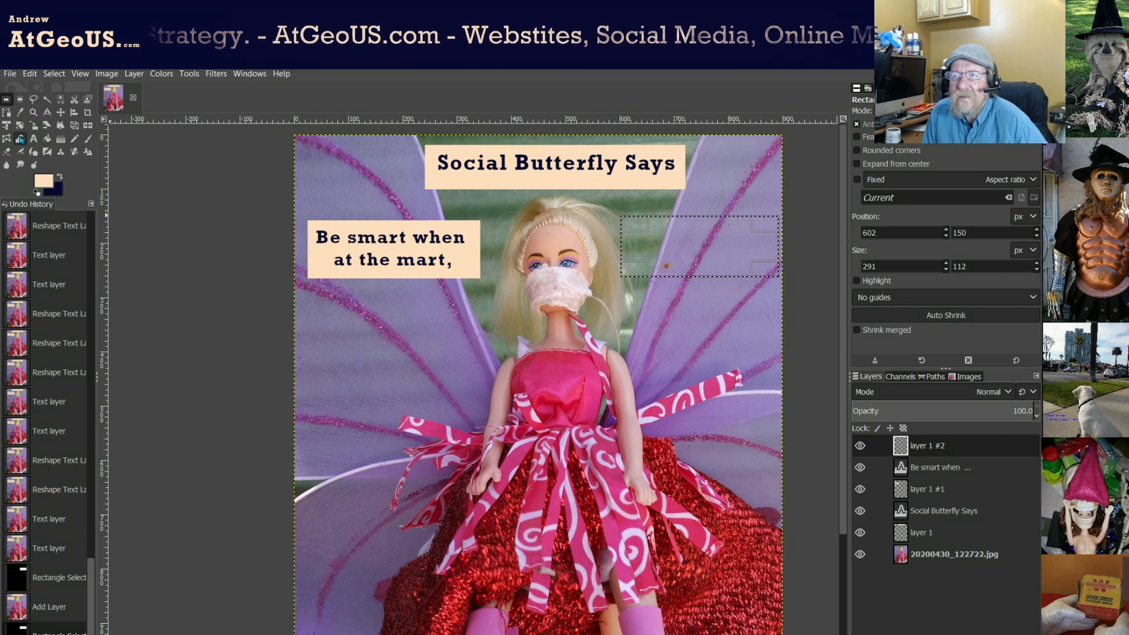
left_click(47, 139)
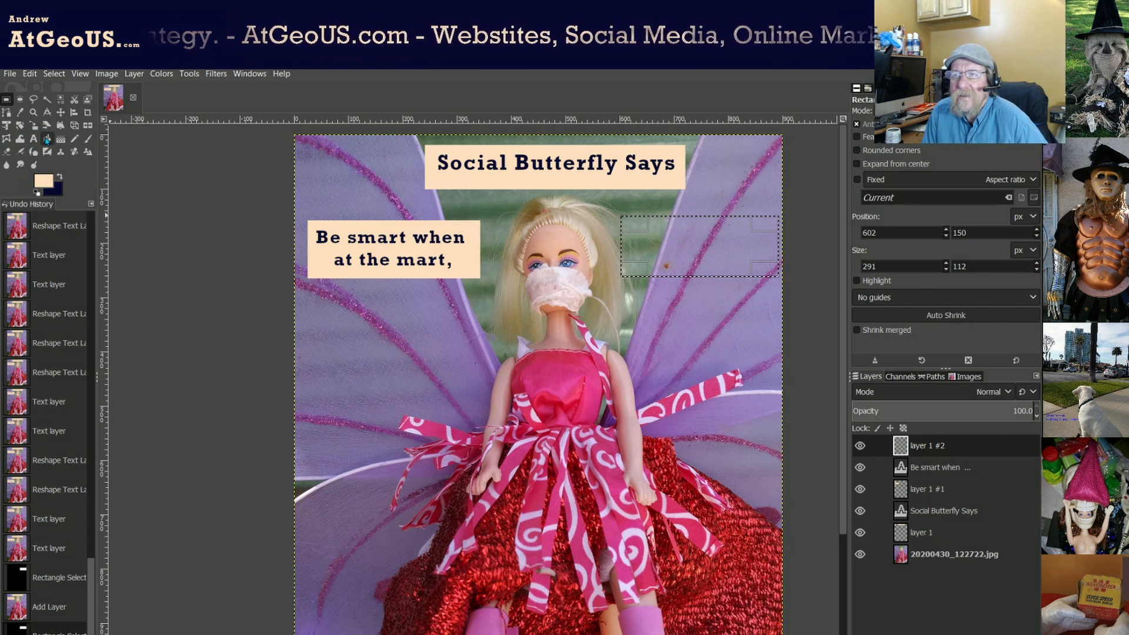
left_click(656, 242)
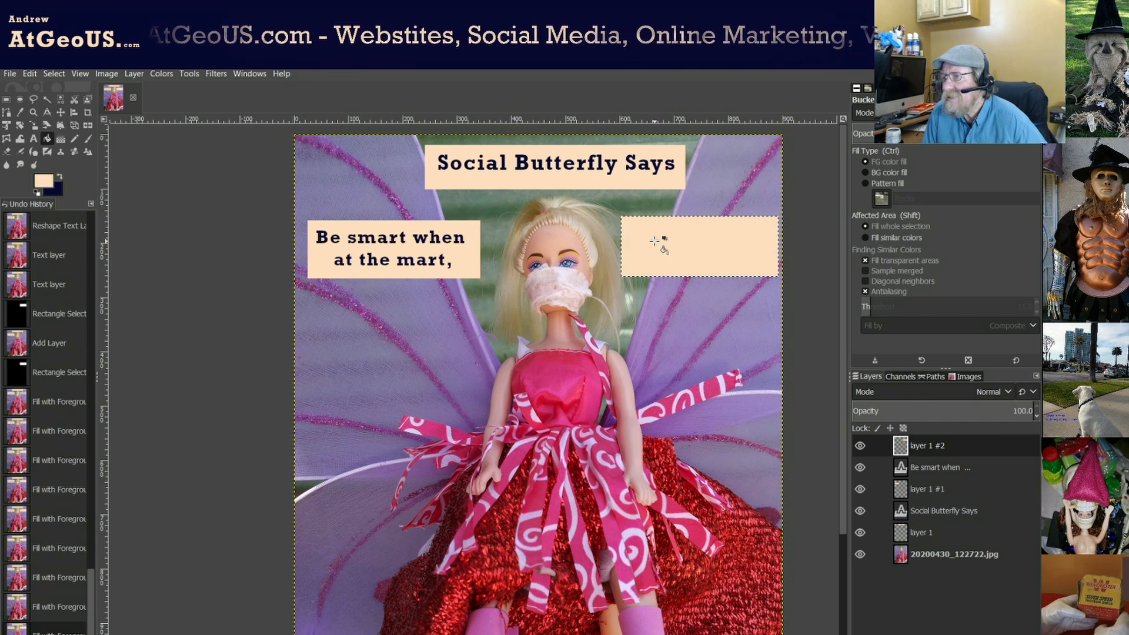
left_click(654, 241)
left_click(653, 239)
left_click(654, 241)
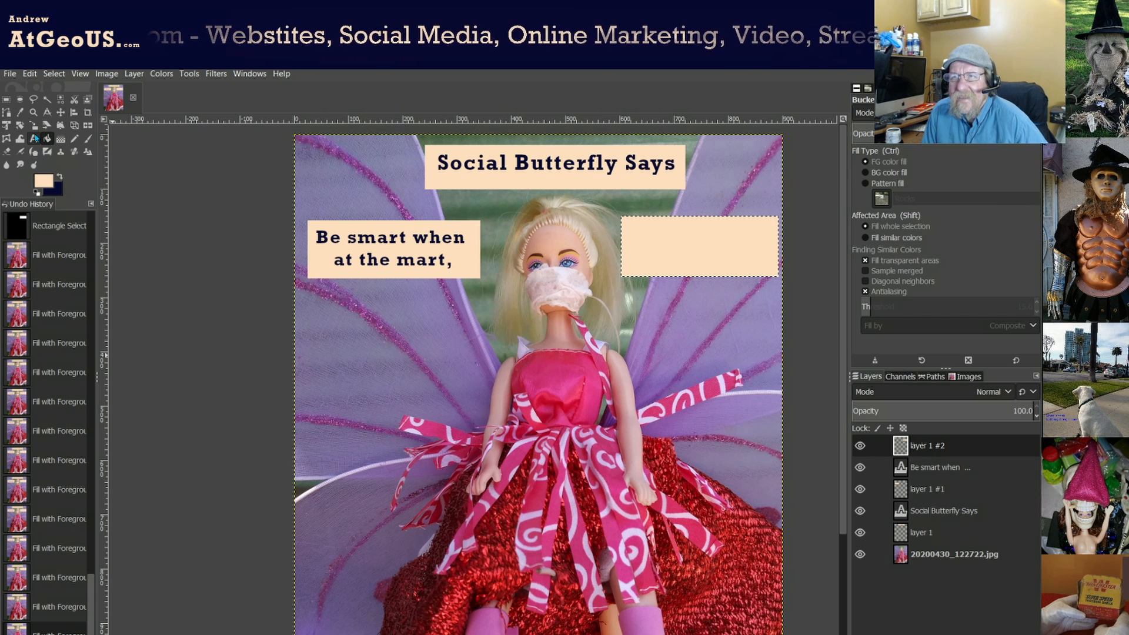
Add the dark navy text "wear a mask and do your part." at 34 px on the right peach rectangle, breaking the line after "mask".
left_click(60, 178)
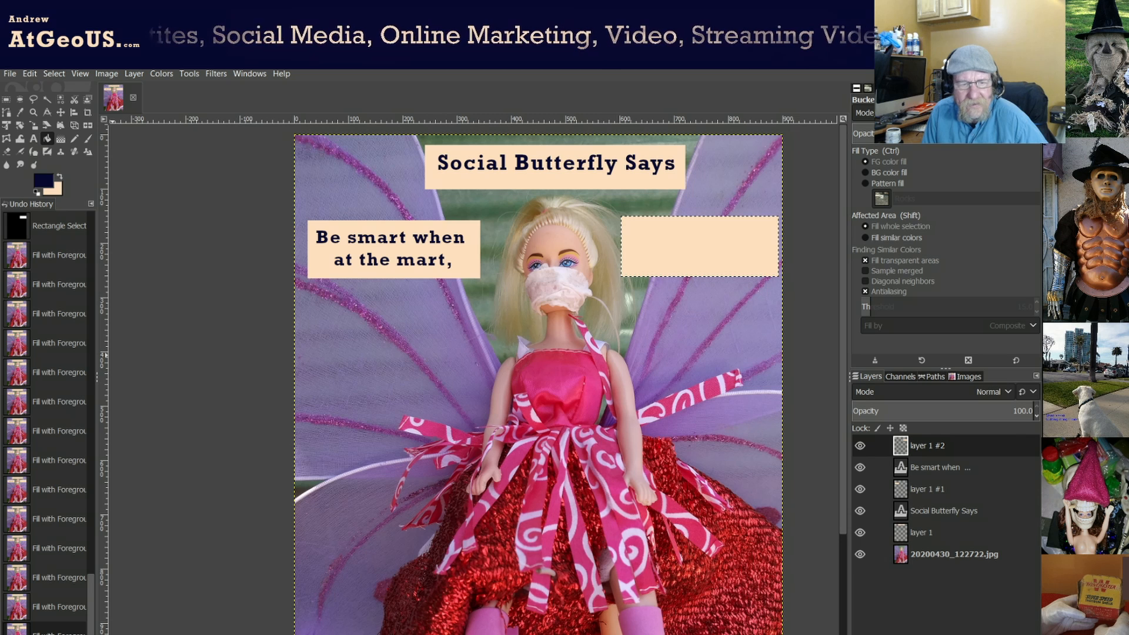
left_click(34, 139)
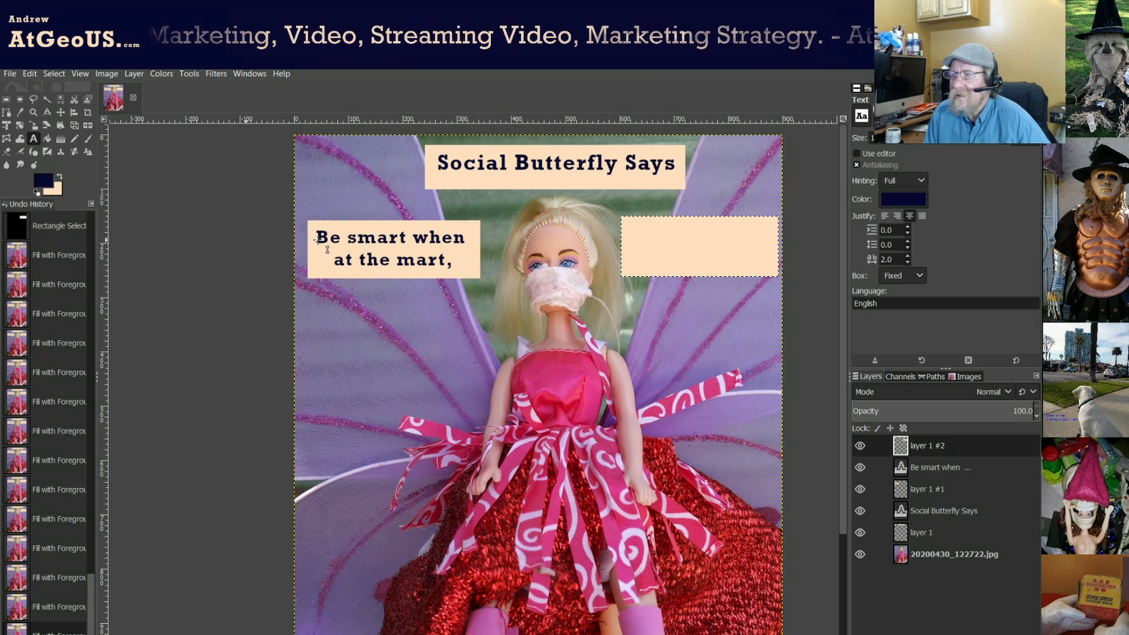
left_click(635, 239)
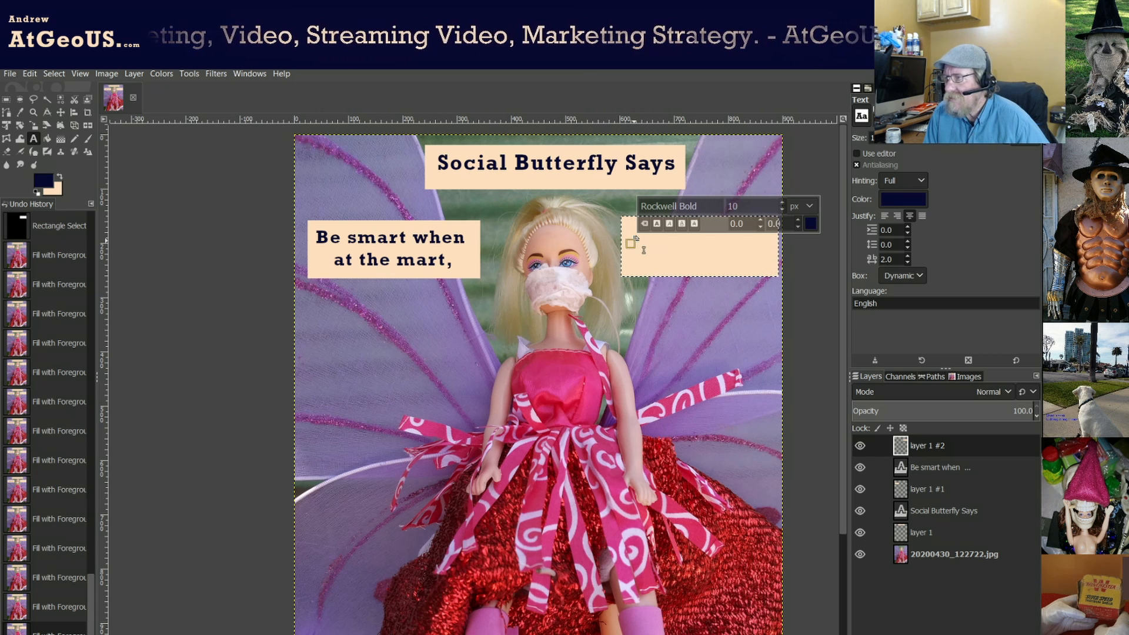
type("wear a mask and  do your part.")
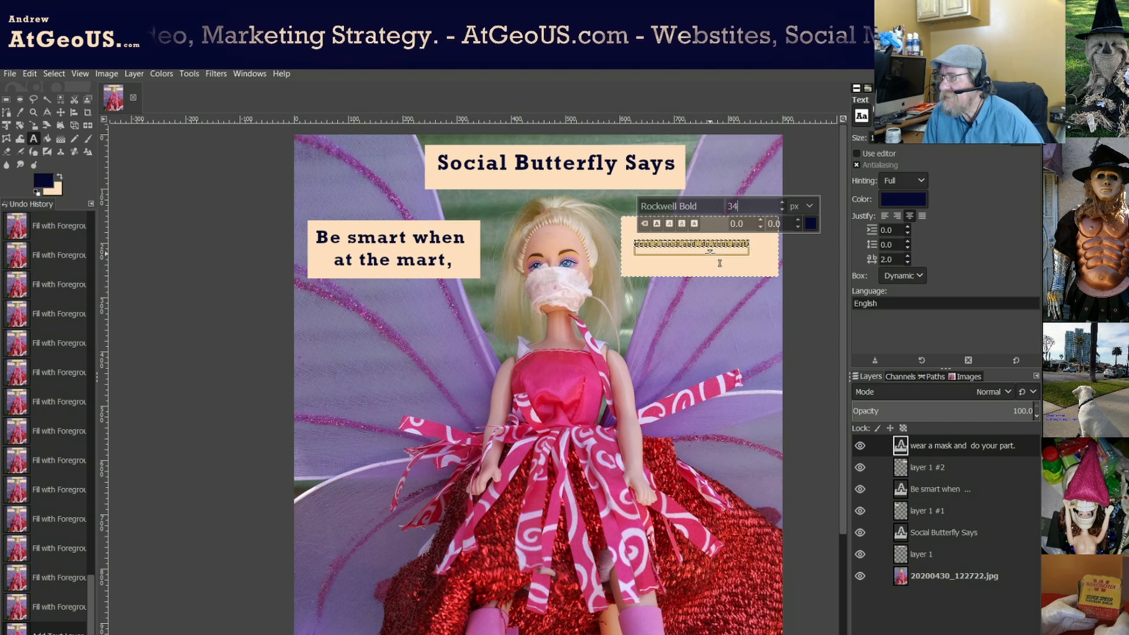
key("Return")
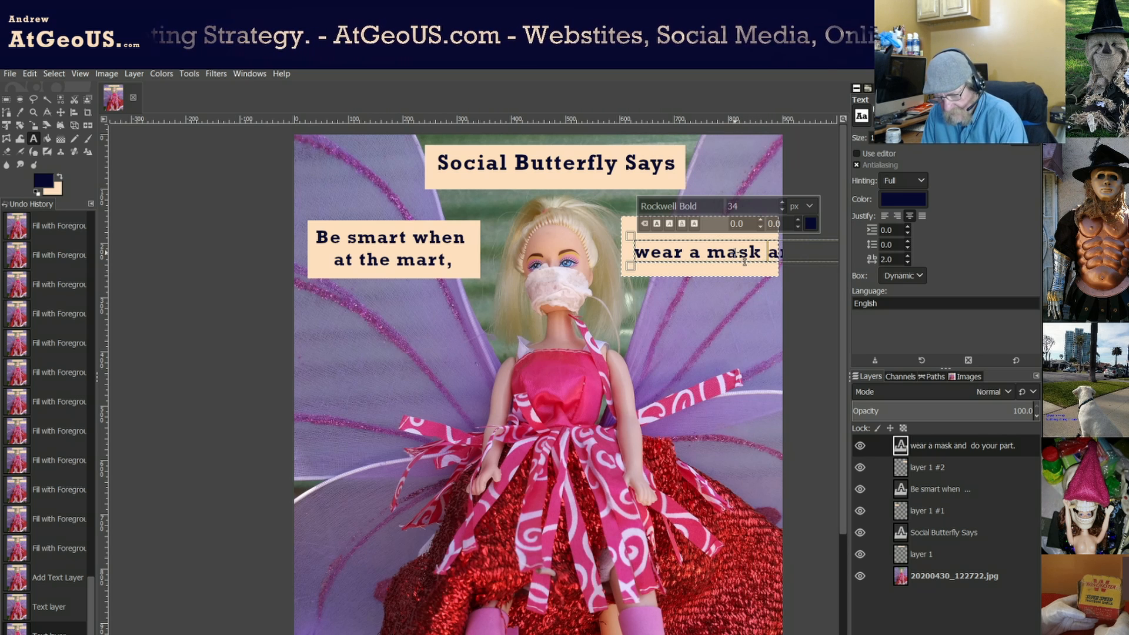
key("Return")
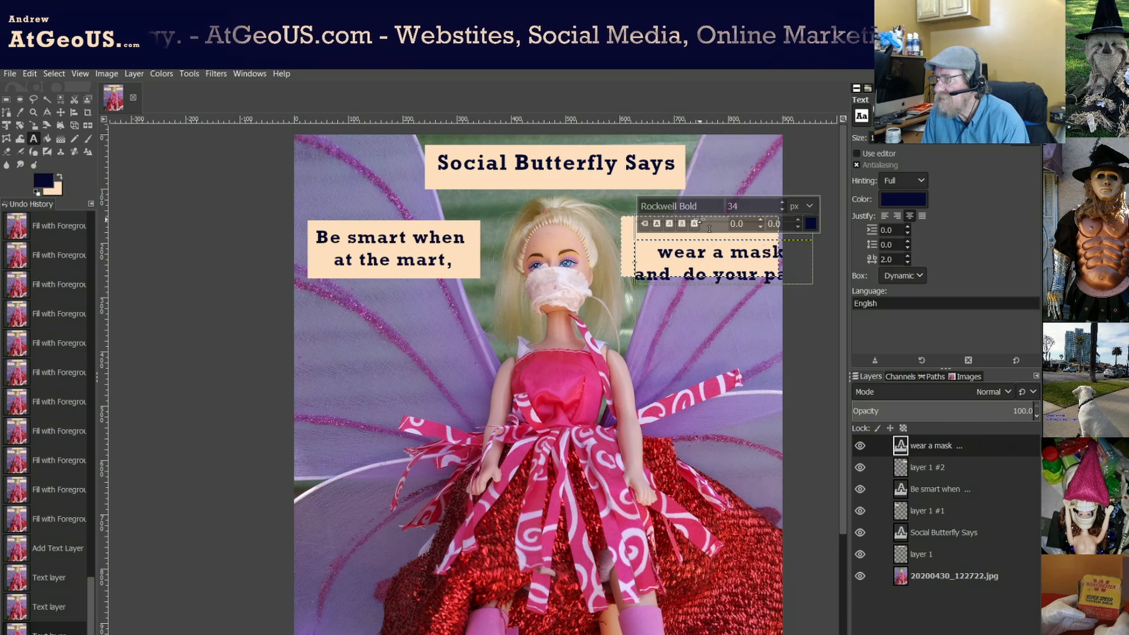
Reshape the text frame of the mask caption and rebreak it into three lines: "wear a mask", "and do", "your part.".
left_click_drag(699, 217, 697, 224)
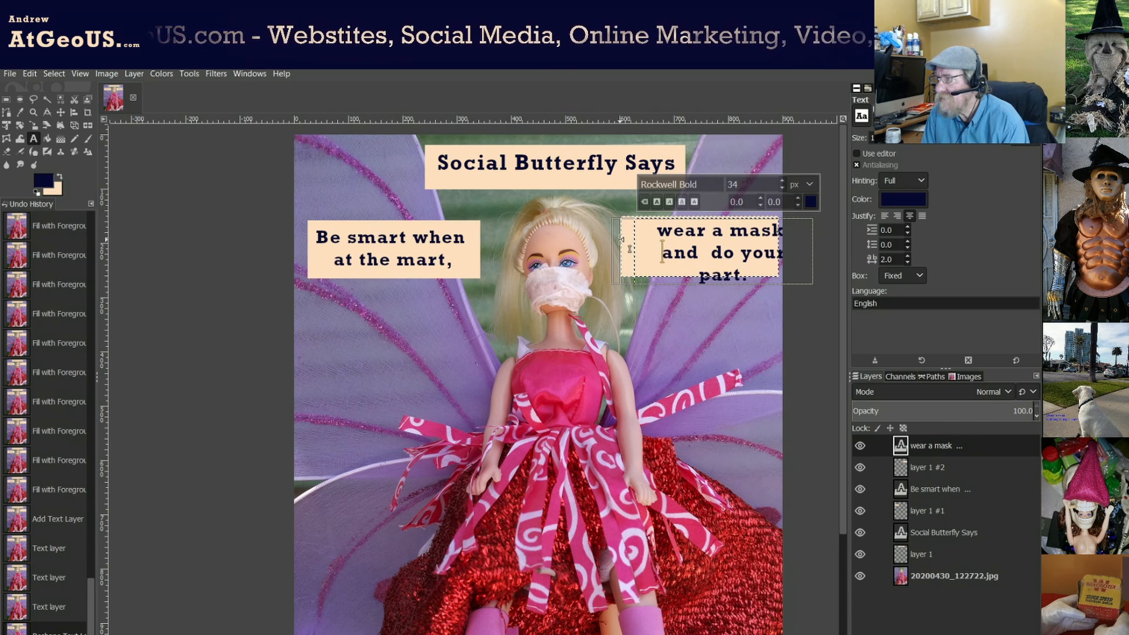
left_click_drag(622, 240, 622, 241)
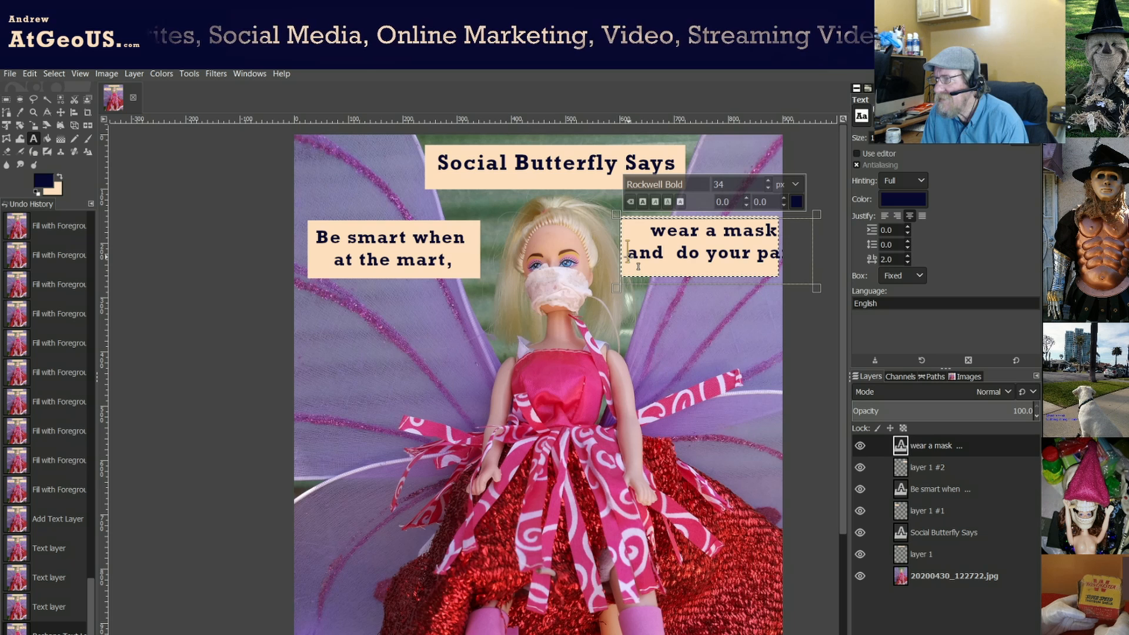
left_click_drag(622, 261, 615, 262)
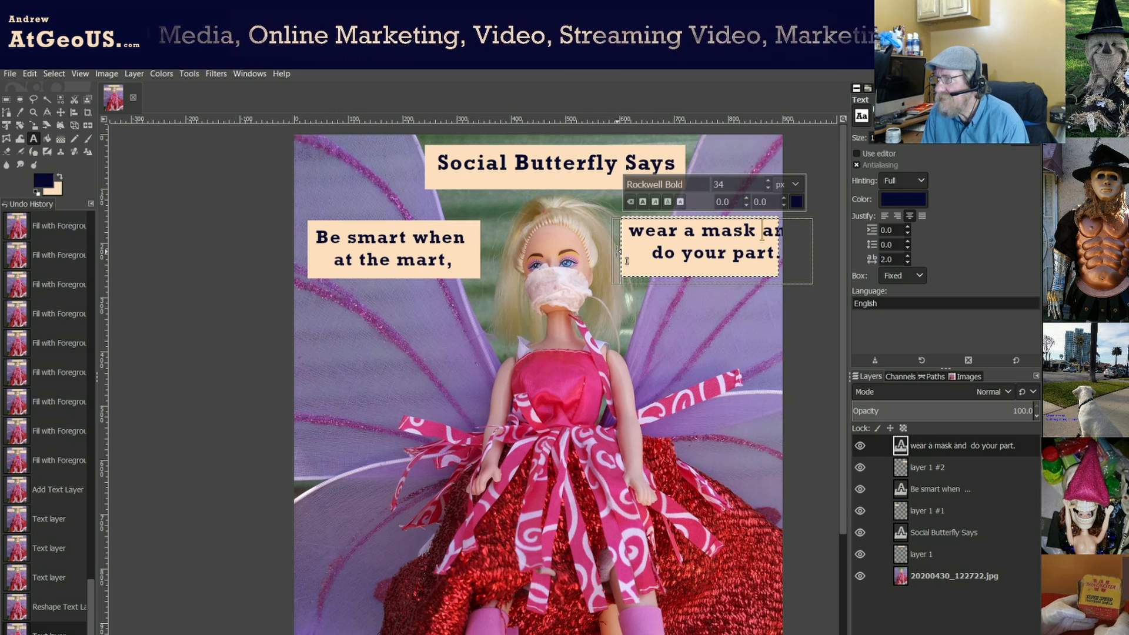
left_click_drag(616, 252, 614, 252)
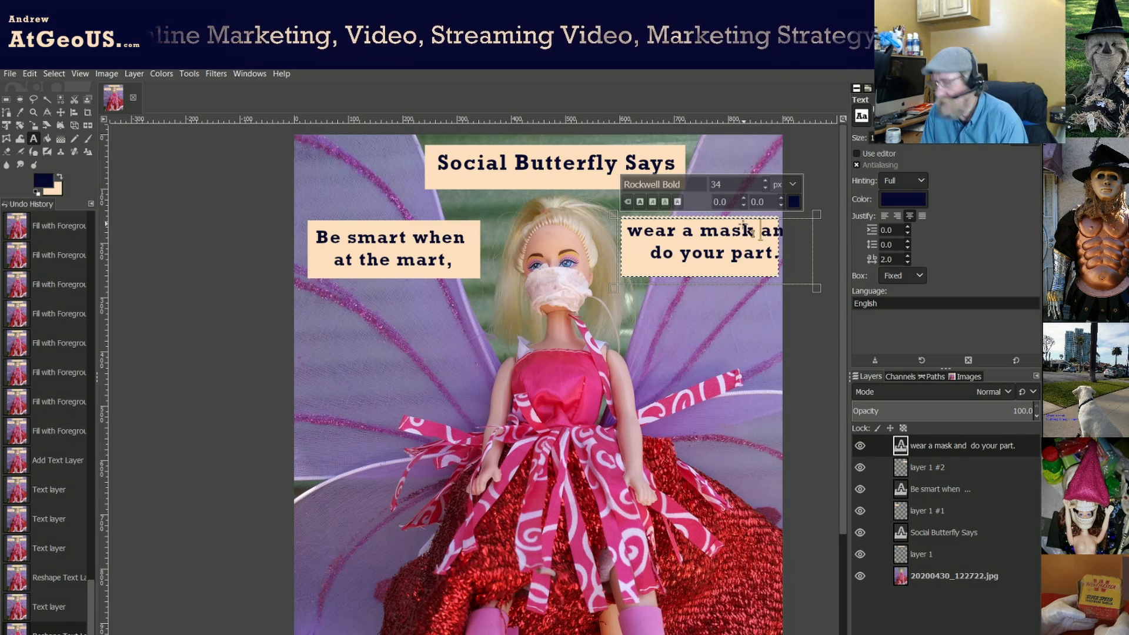
key("Return")
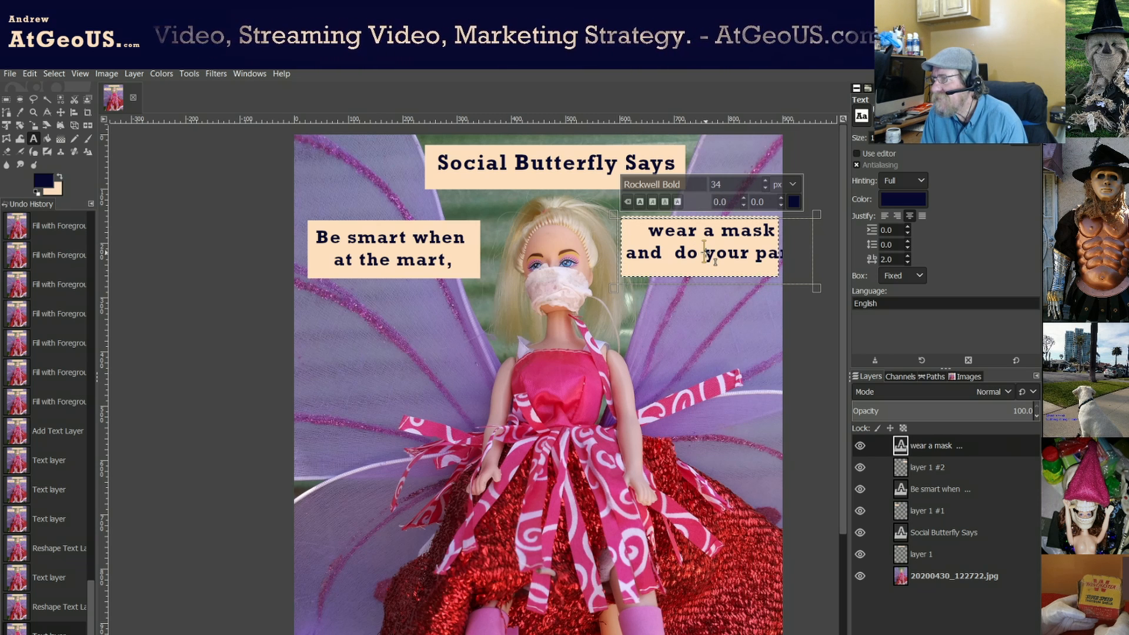
key("Return")
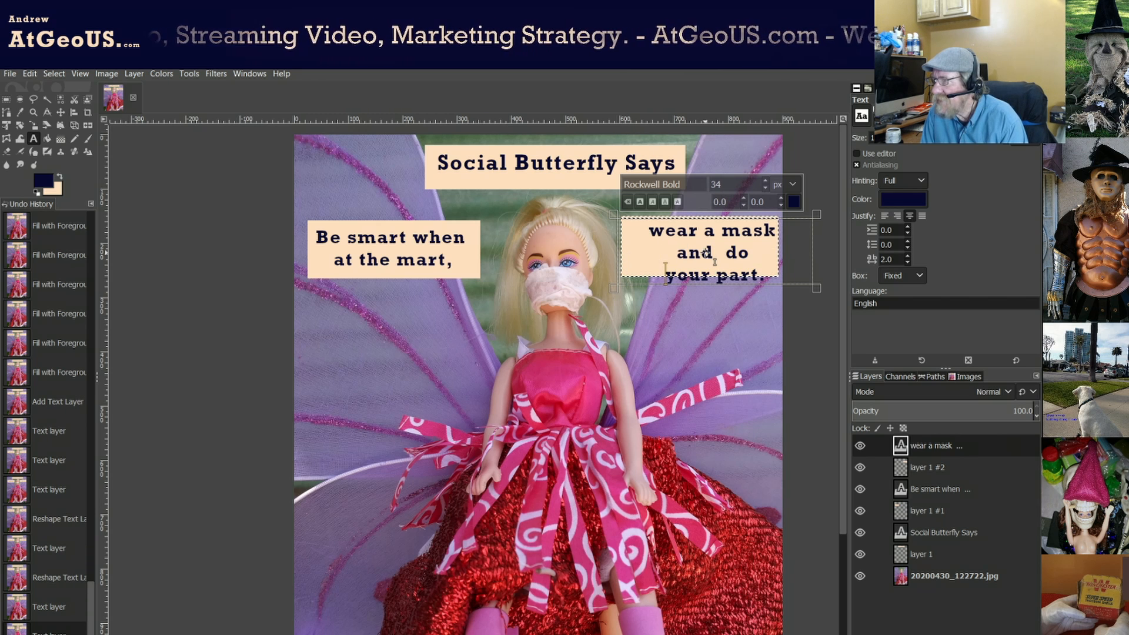
left_click(700, 225)
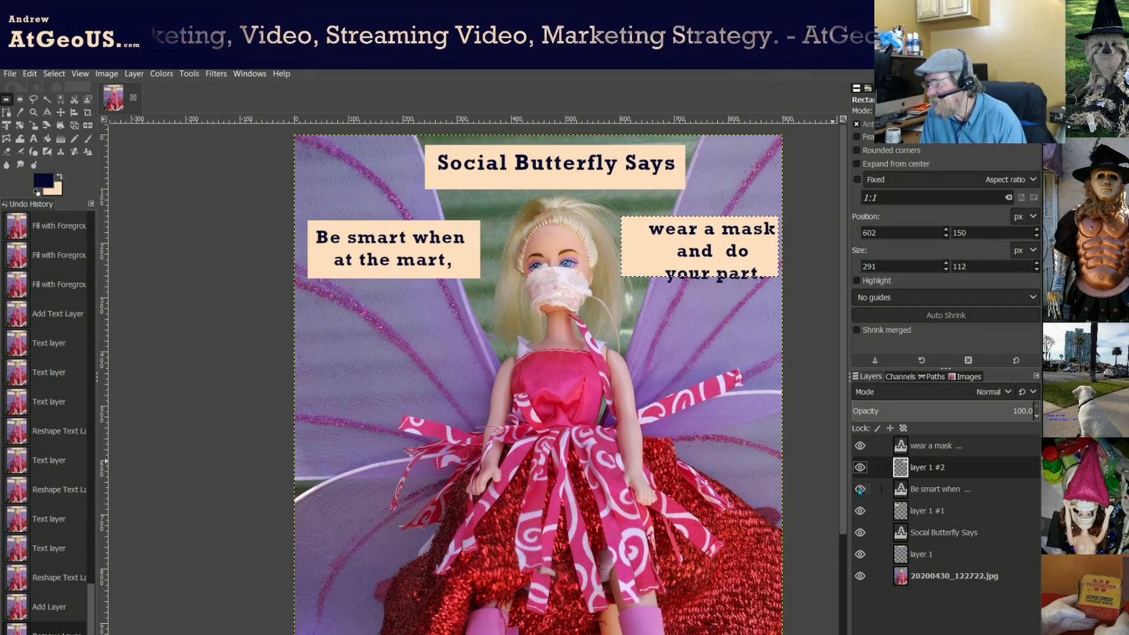
Delete the layer holding the peach rectangle behind the mask caption and add a new transparent layer in its place.
left_click(860, 467)
left_click(860, 467)
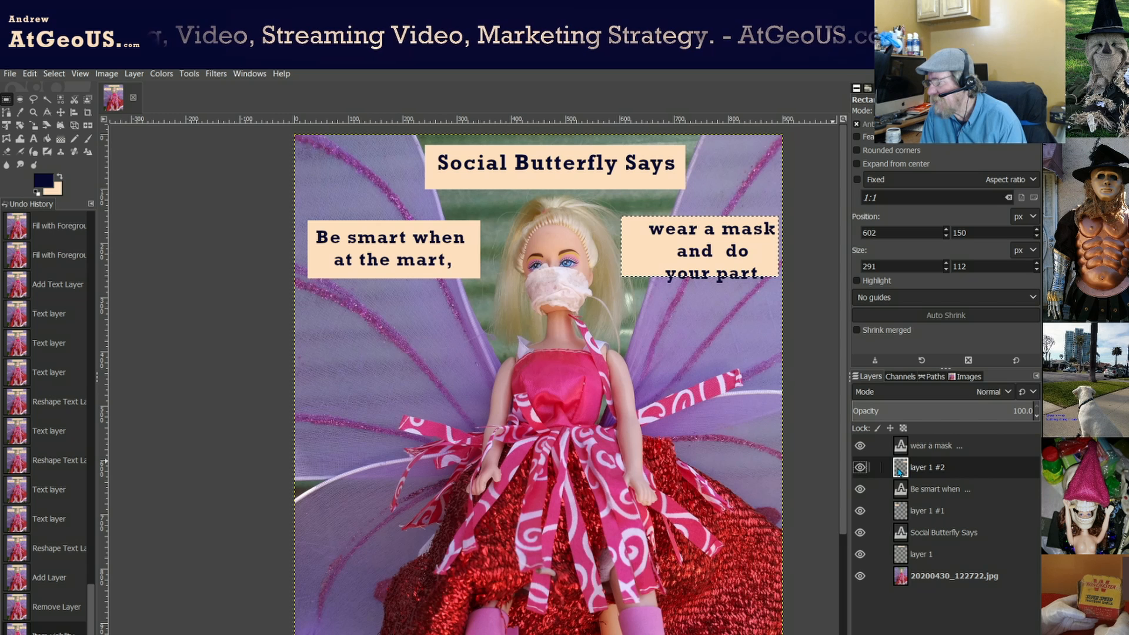
left_click(972, 569)
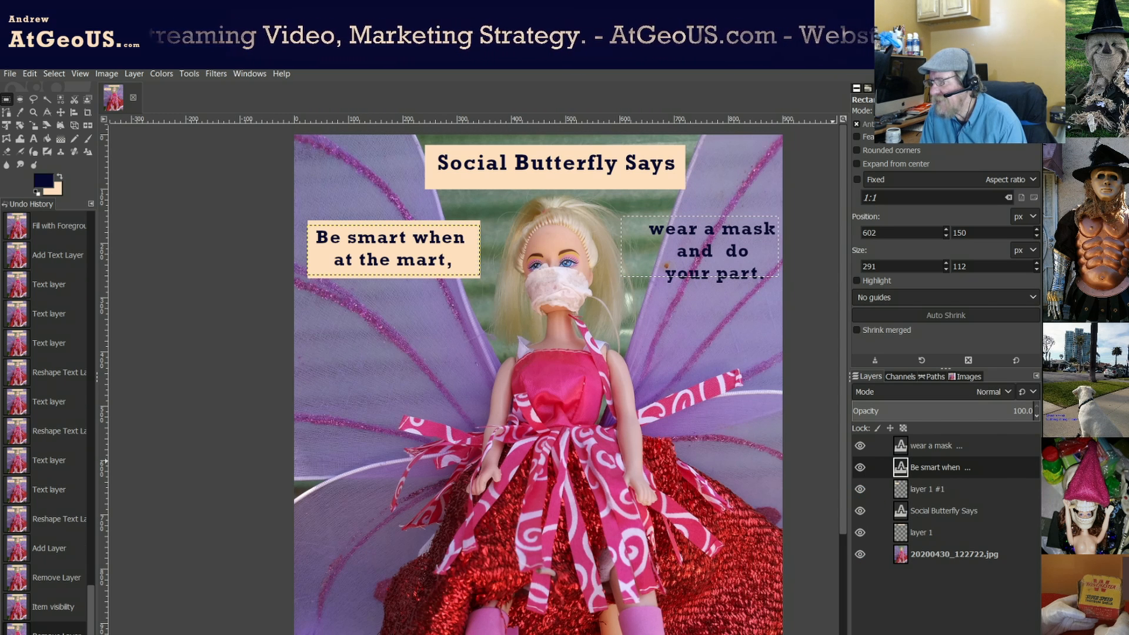
key("shift+ctrl+n")
key("Return")
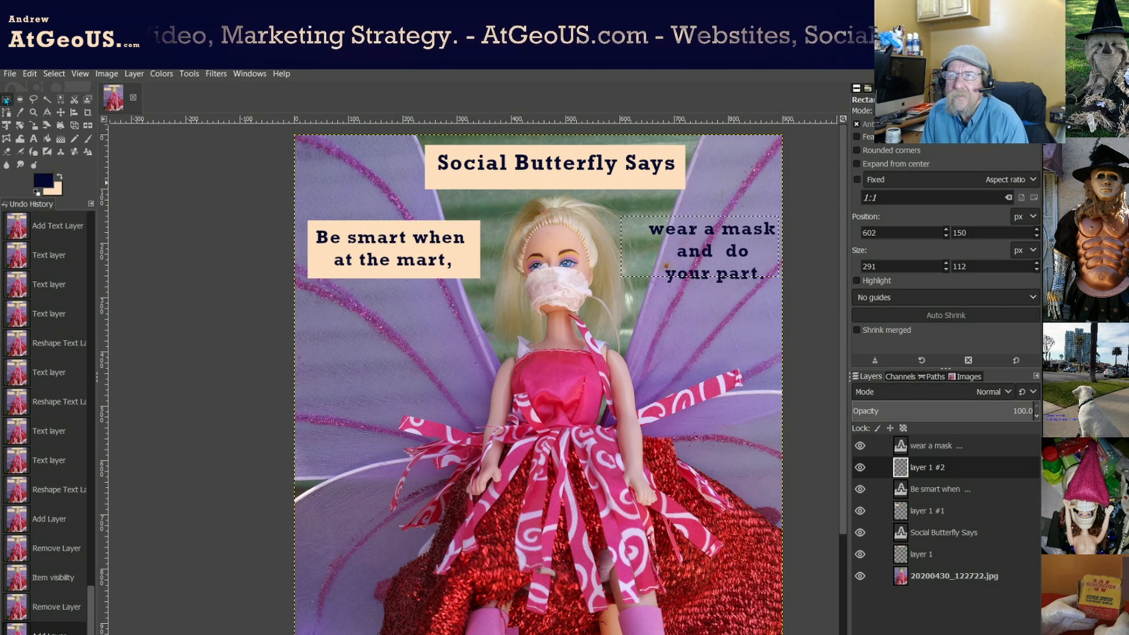
Select a rectangle about 294 × 145 px around the three-line mask caption and bucket-fill it with peach as the foreground colour.
left_click_drag(620, 216, 777, 294)
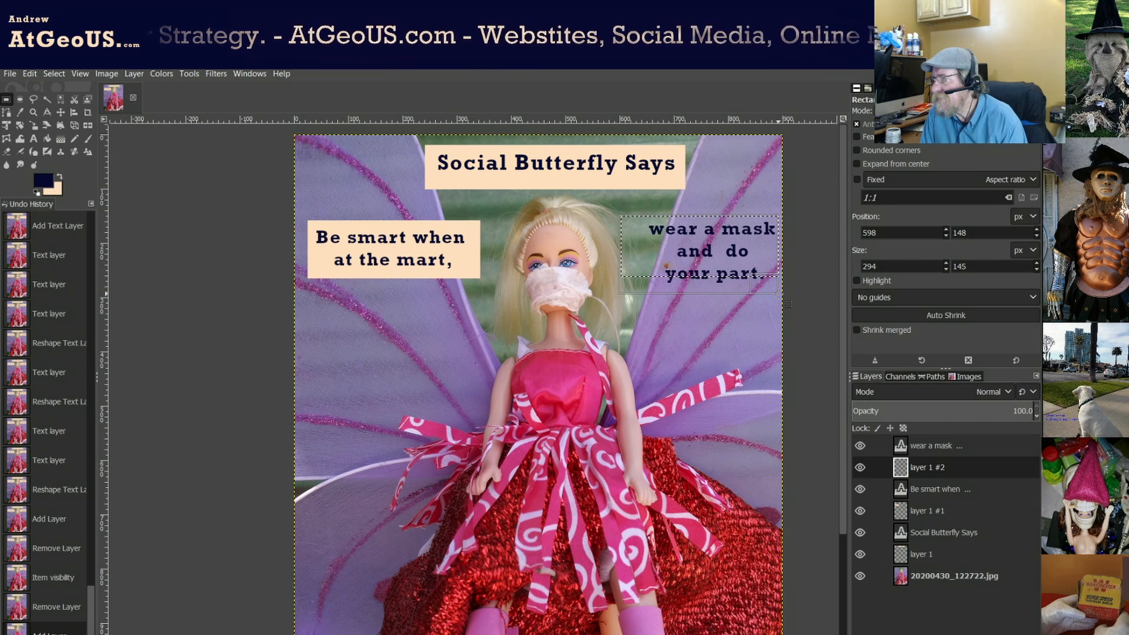
left_click_drag(787, 304, 787, 304)
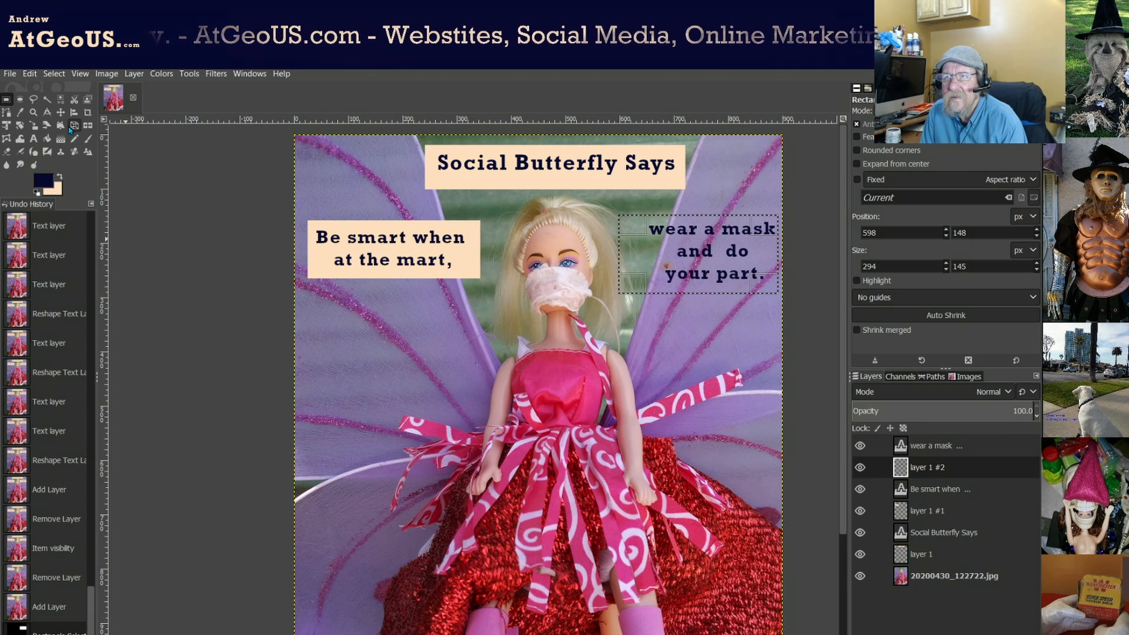
left_click(59, 176)
left_click(48, 138)
left_click(649, 260)
left_click(648, 260)
left_click(648, 259)
left_click(646, 259)
double_click(646, 259)
left_click(645, 259)
left_click(646, 259)
left_click(646, 258)
left_click(646, 259)
left_click(644, 258)
left_click(645, 258)
left_click(645, 257)
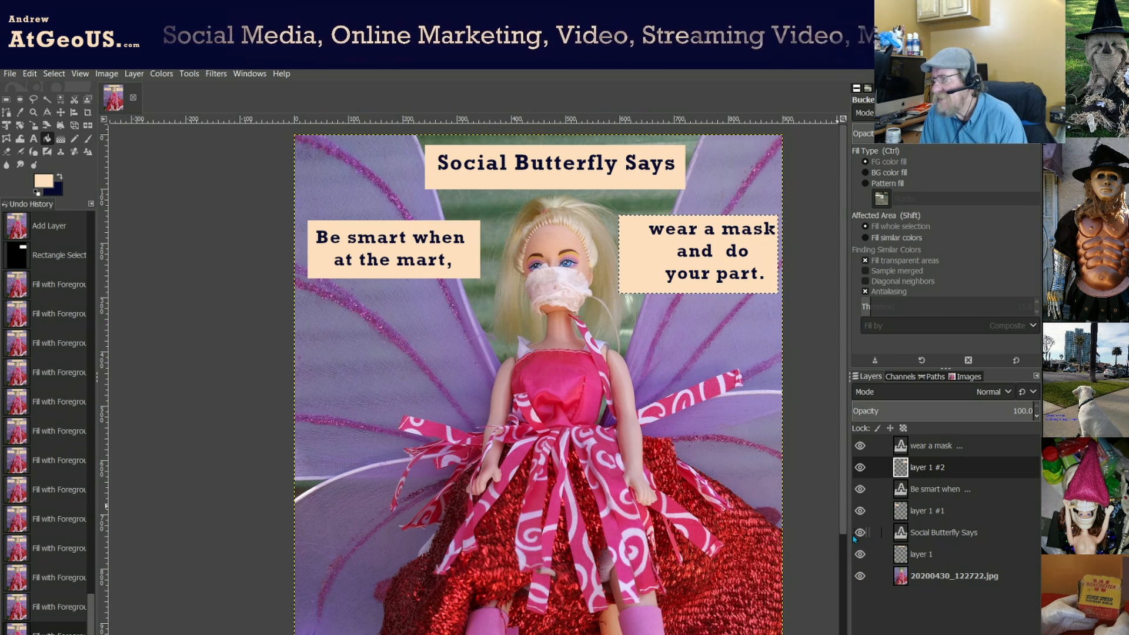
Reshape the mask caption's text frame to centre the text on the peach rectangle, and capitalise "Wear".
left_click(33, 138)
left_click(958, 448)
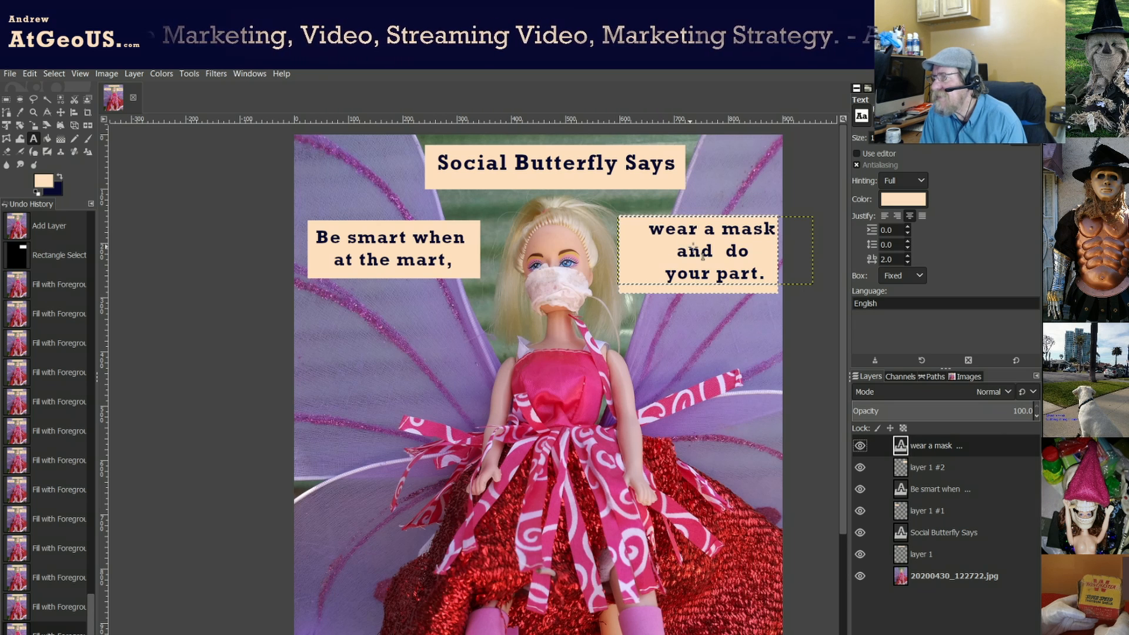
left_click(768, 258)
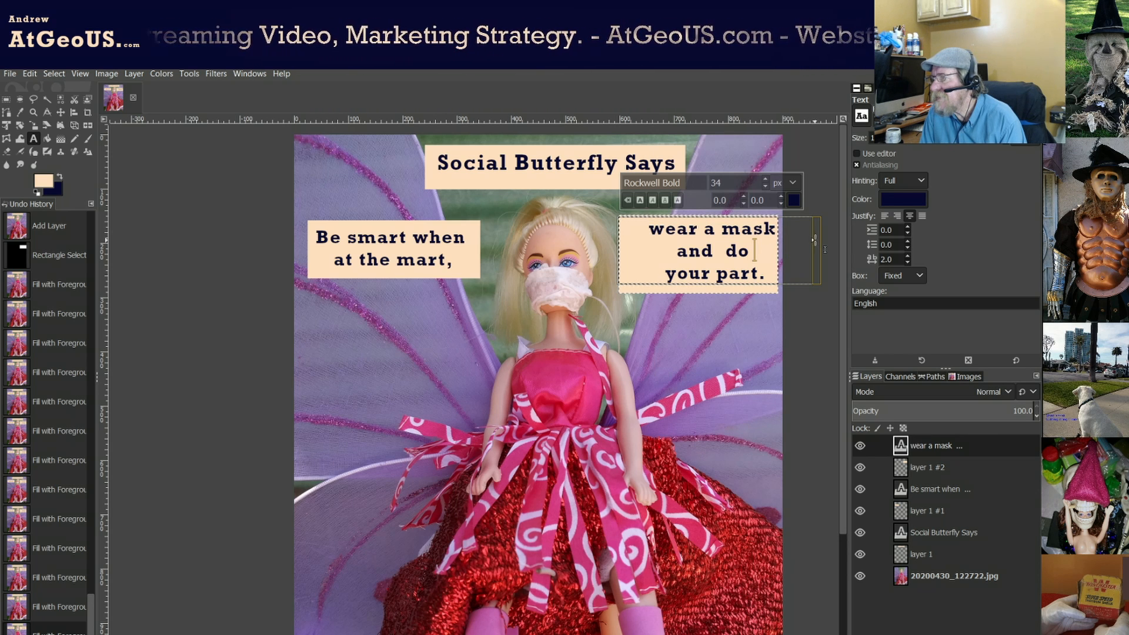
left_click_drag(825, 249, 806, 251)
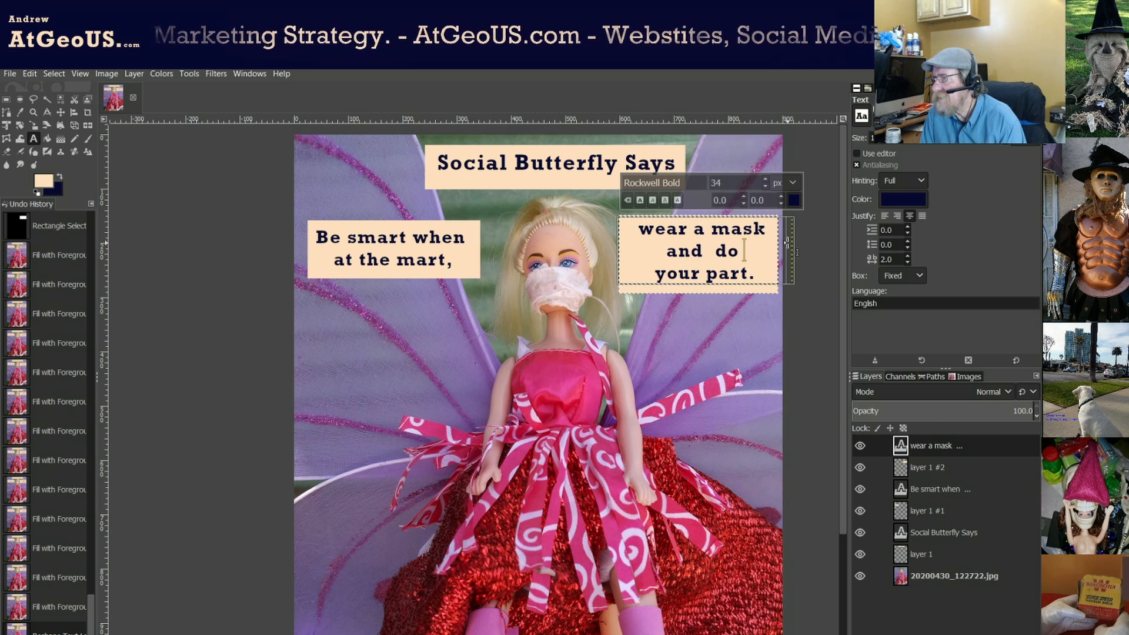
left_click_drag(786, 243, 787, 245)
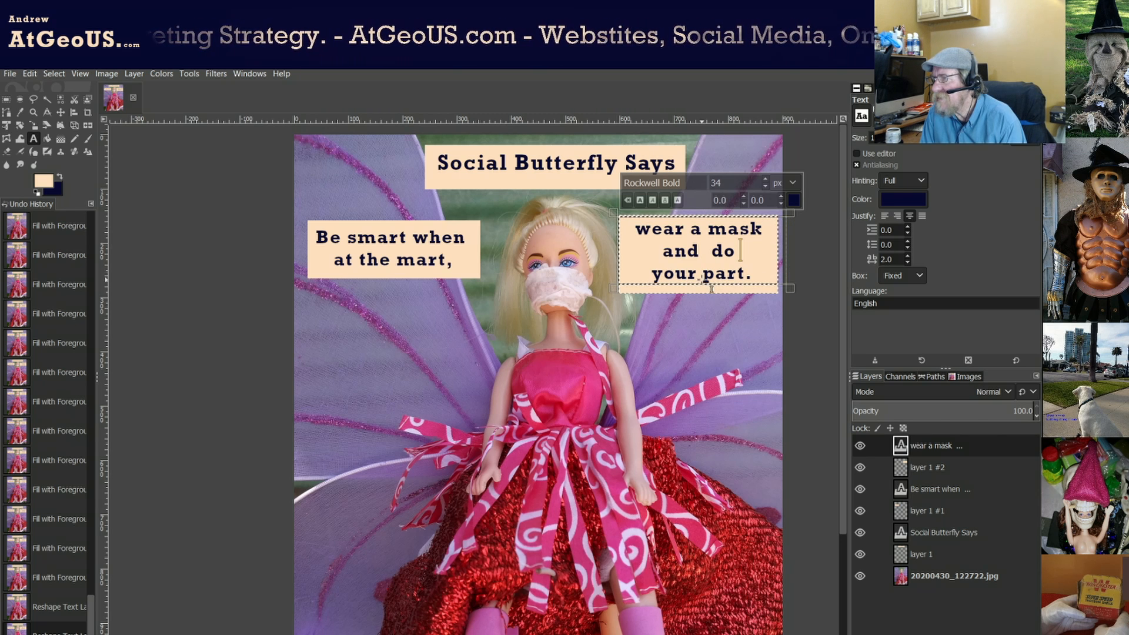
left_click_drag(700, 287, 700, 286)
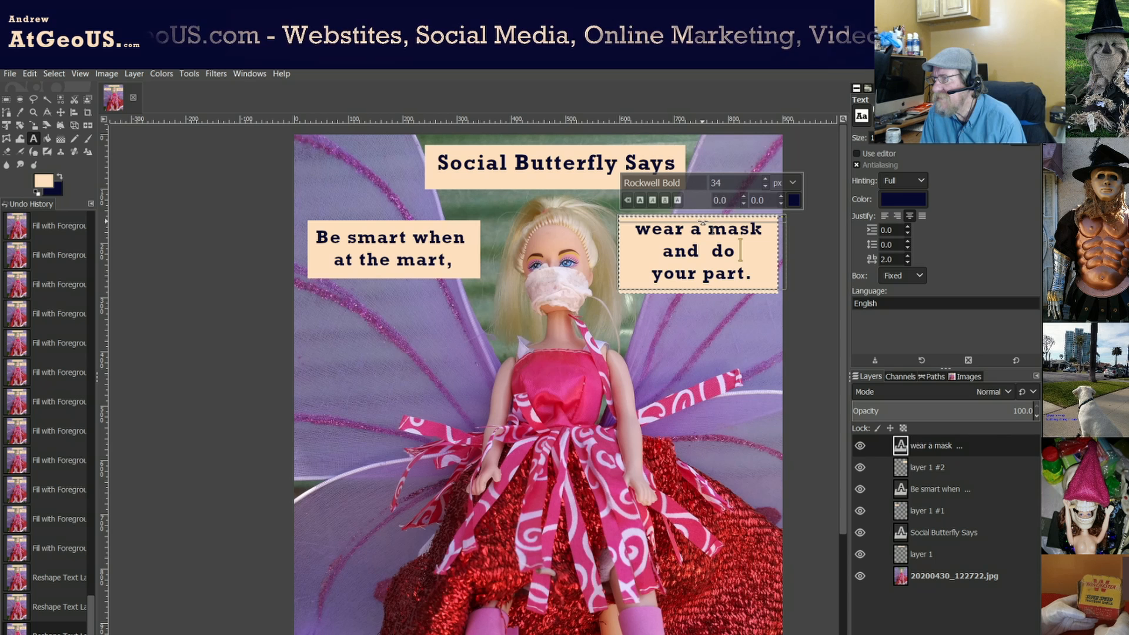
left_click_drag(702, 218, 703, 220)
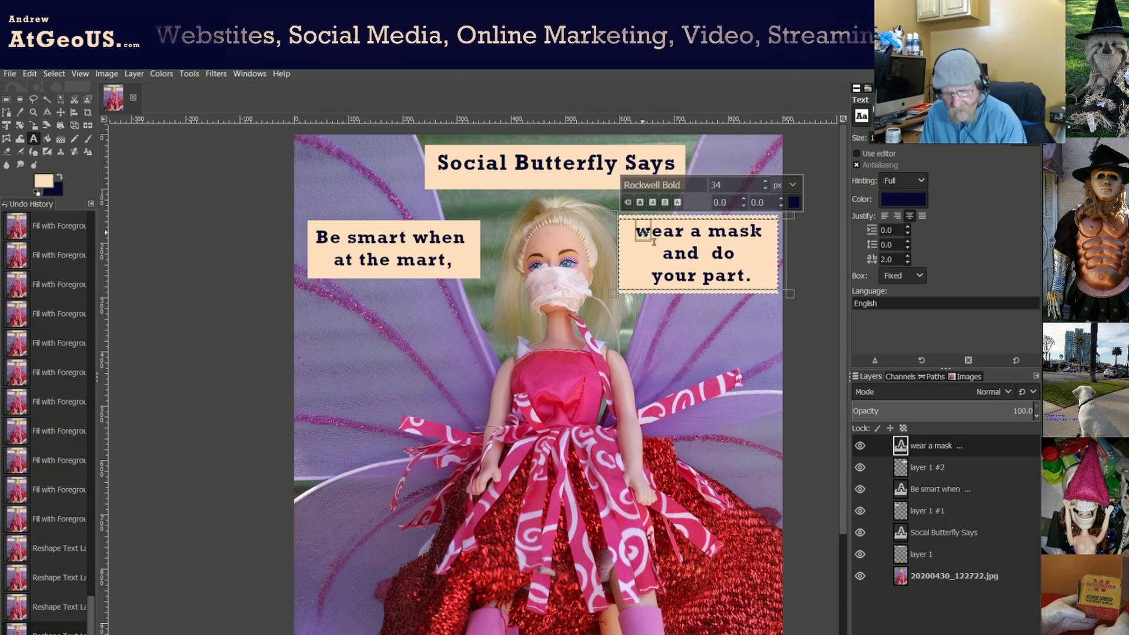
type("W")
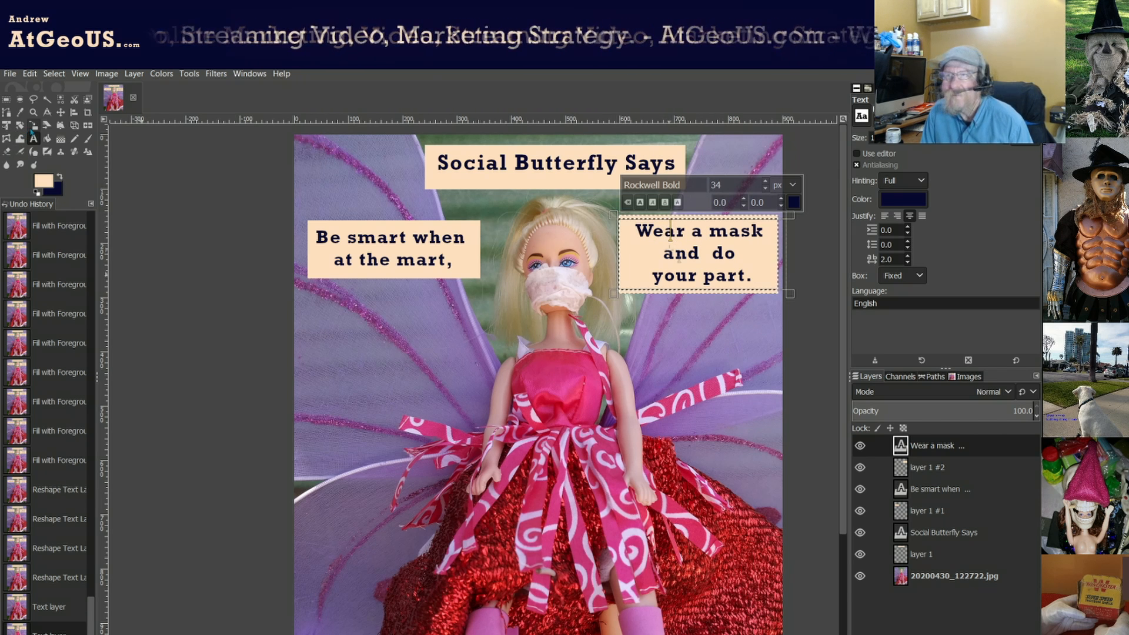
left_click(60, 113)
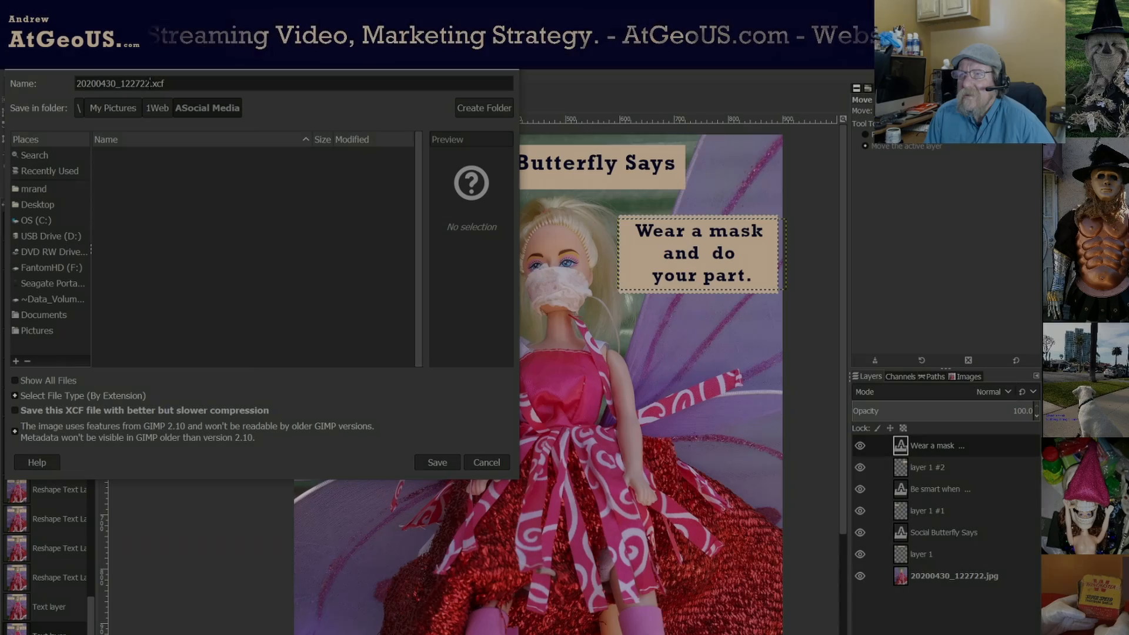
Save the image in the ASocial Media folder as SocialButerflyMask.xcf.
left_click_drag(150, 83, 71, 85)
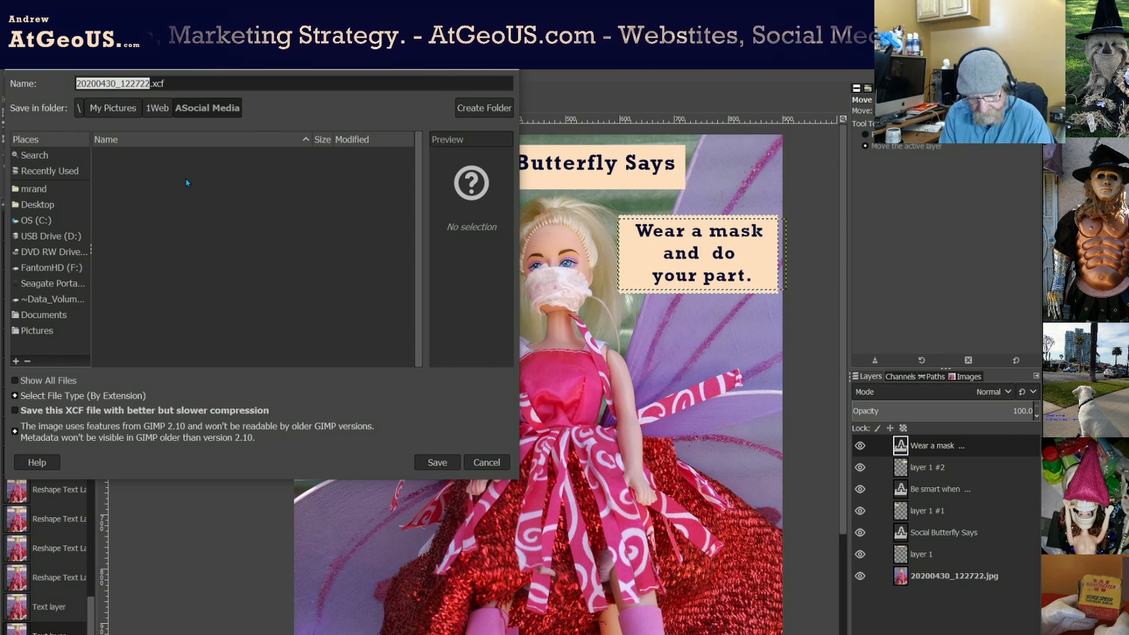
type("Social")
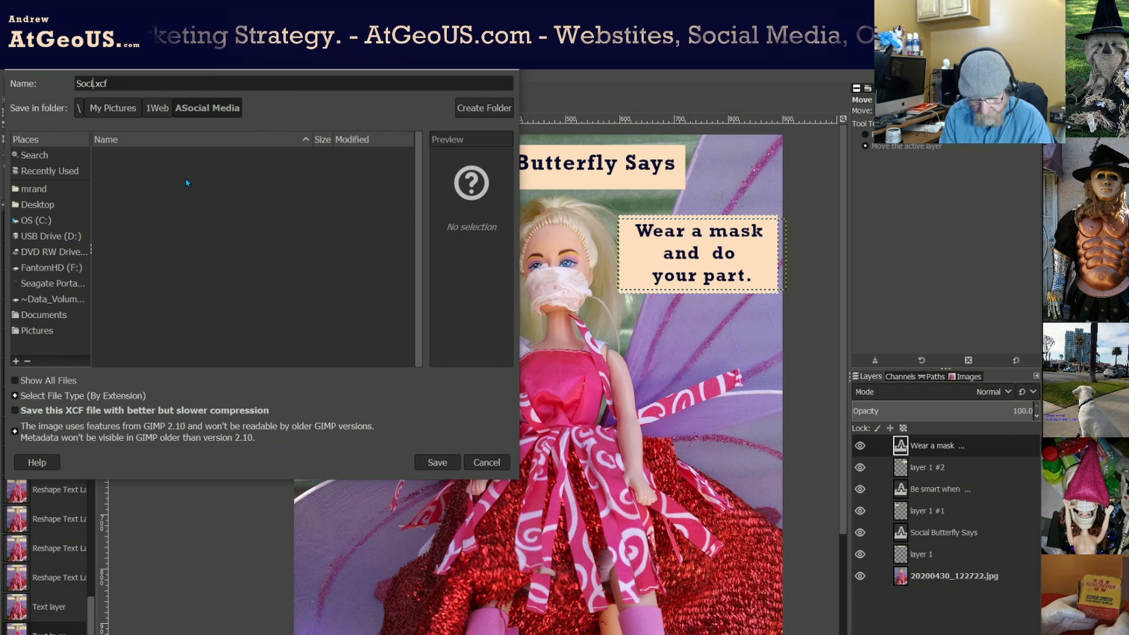
type("Butter")
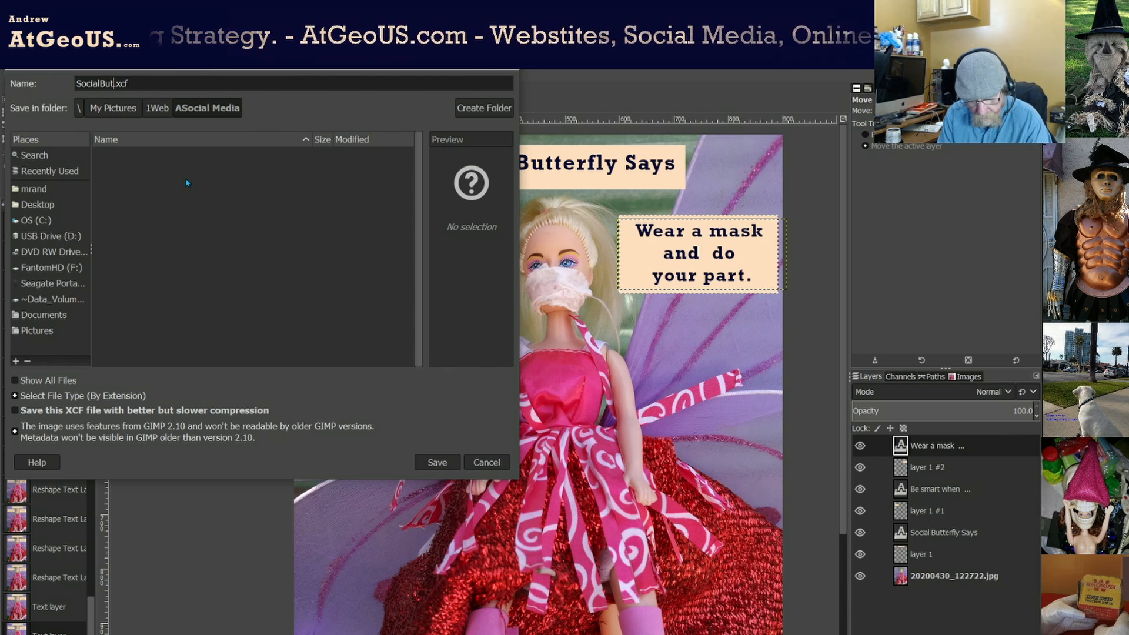
type("fly")
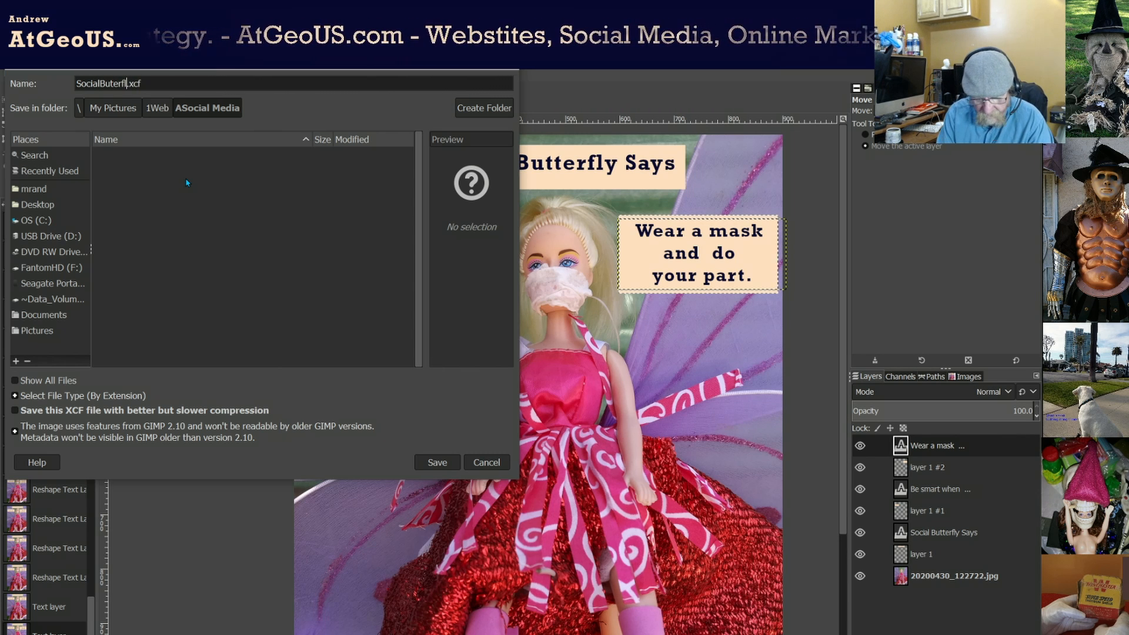
type("Mack")
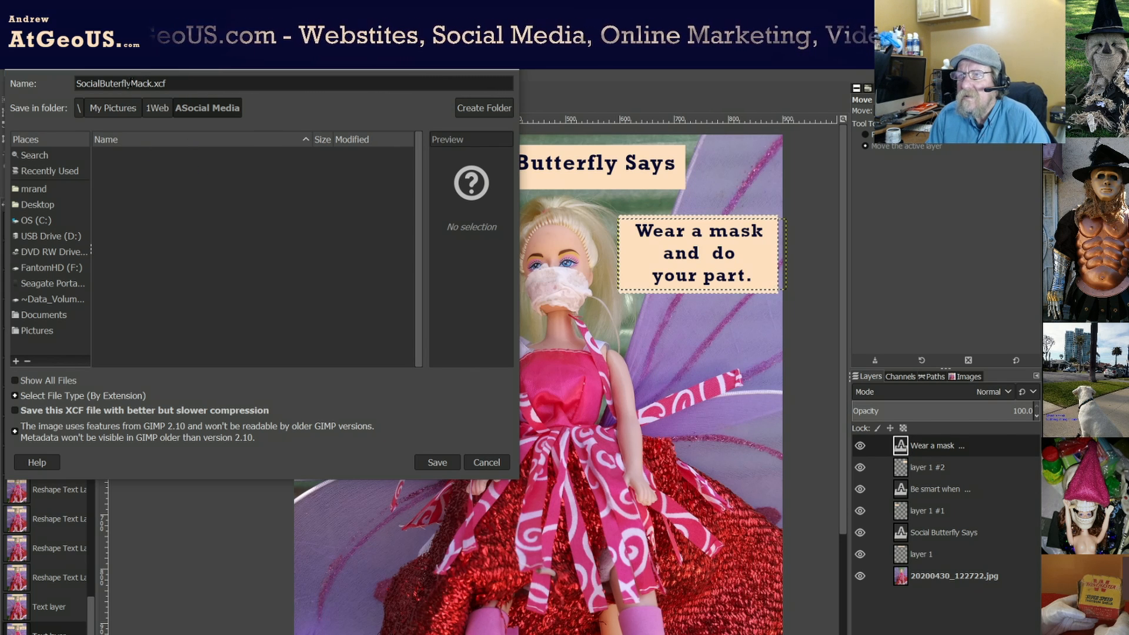
left_click_drag(148, 83, 144, 83)
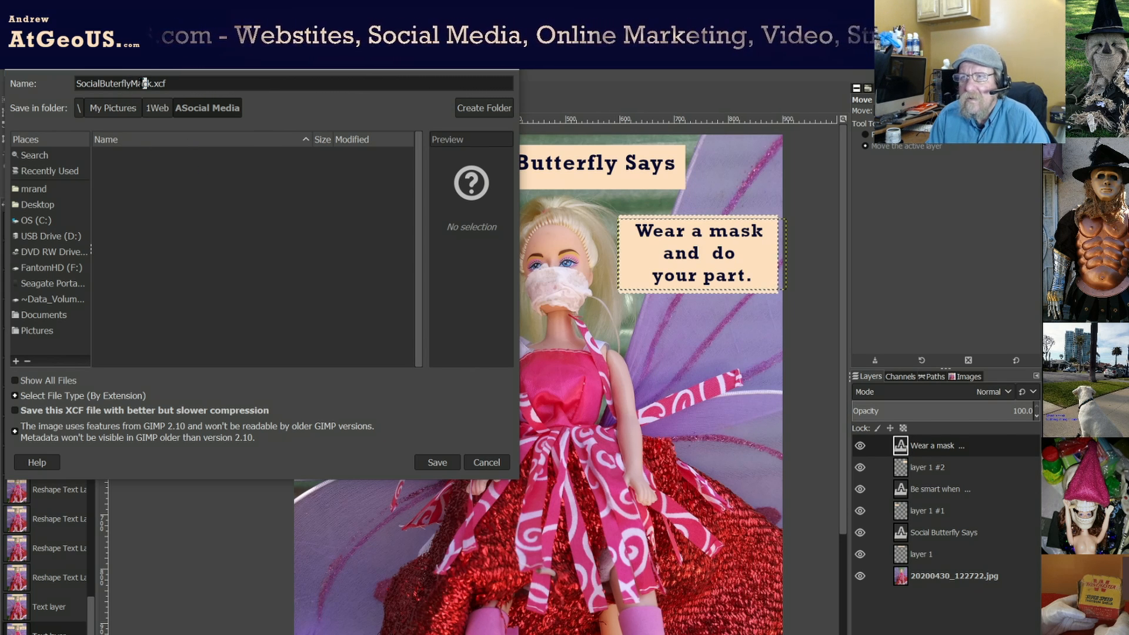
type("s")
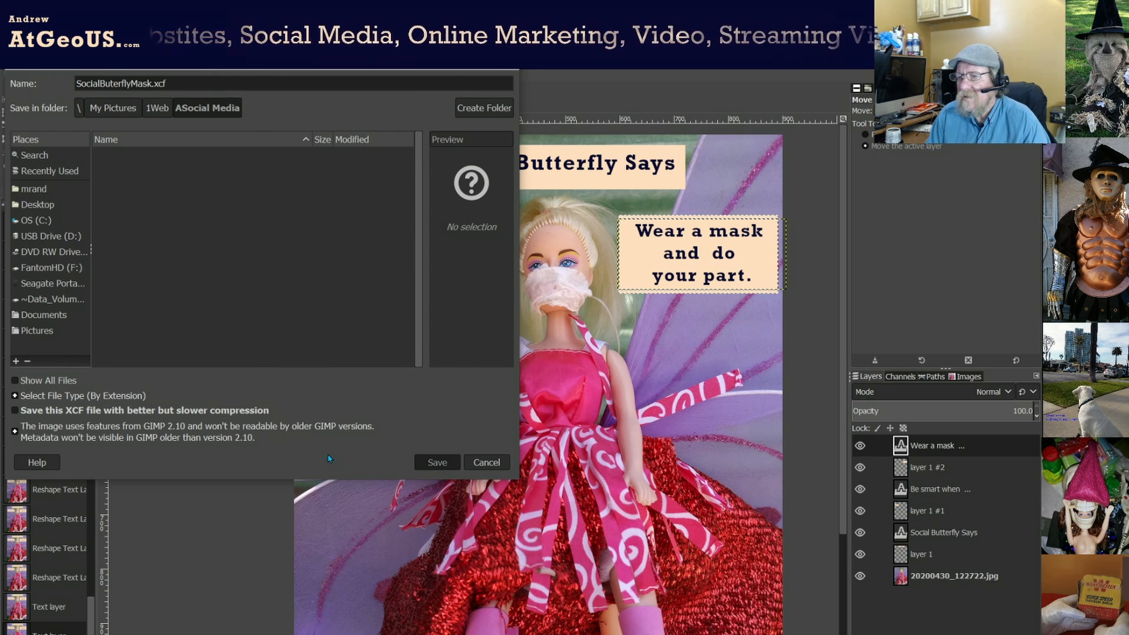
Export the image as SocialButerflyMask.jpg to the ASocial Media folder with JPEG quality 98.
left_click(8, 75)
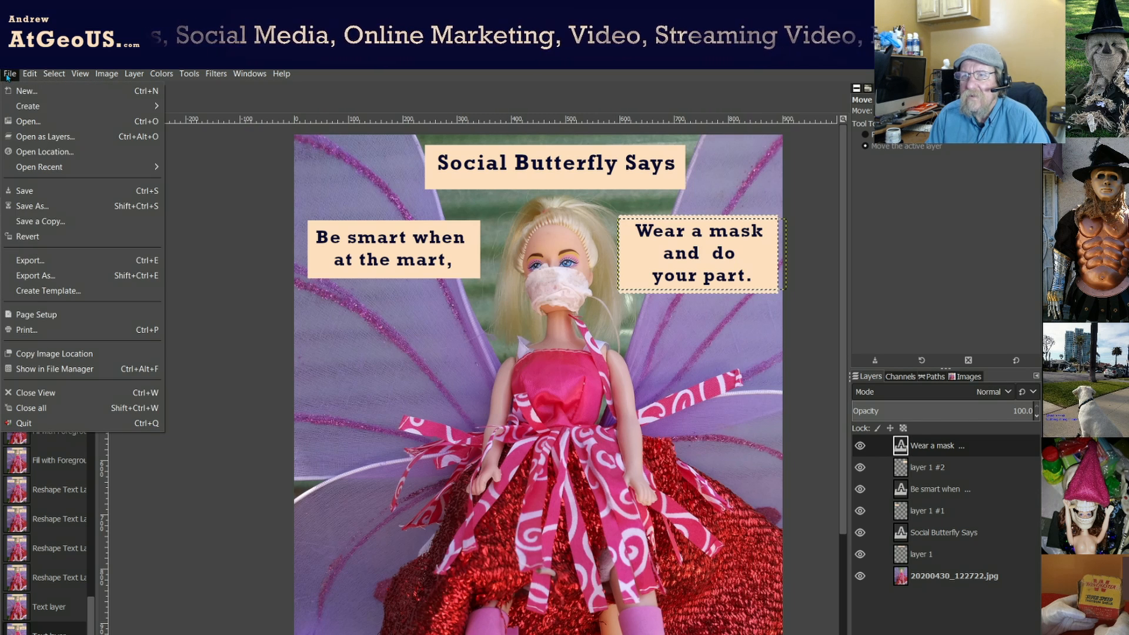
left_click(61, 277)
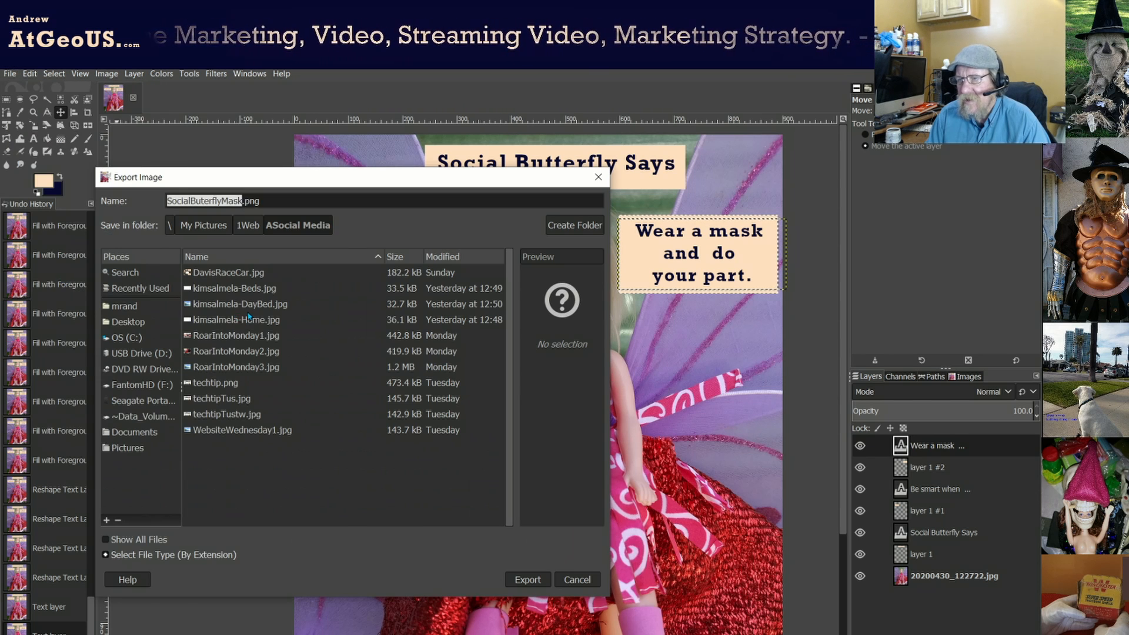
left_click(245, 200)
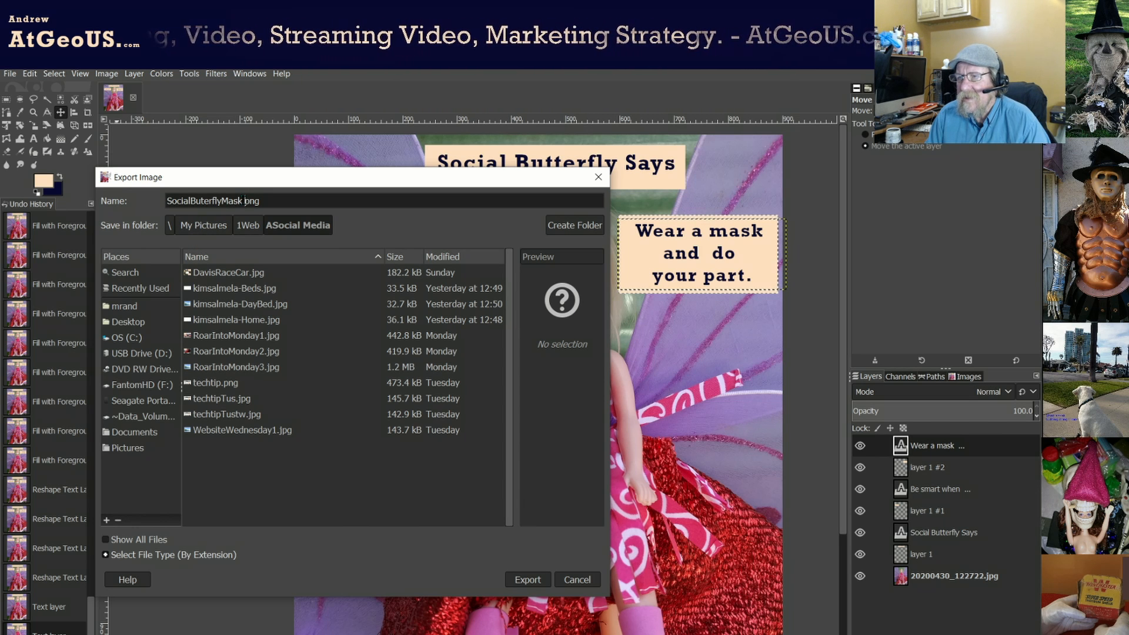
key("BackSpace")
key("BackSpace")
key("BackSpace")
type("jp")
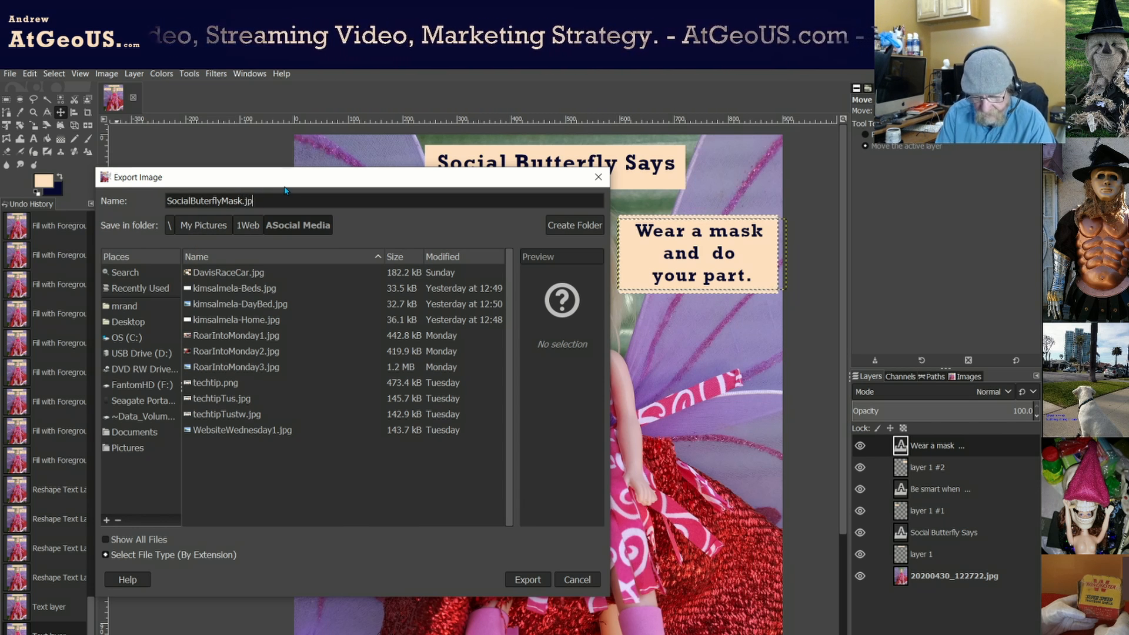
type("g")
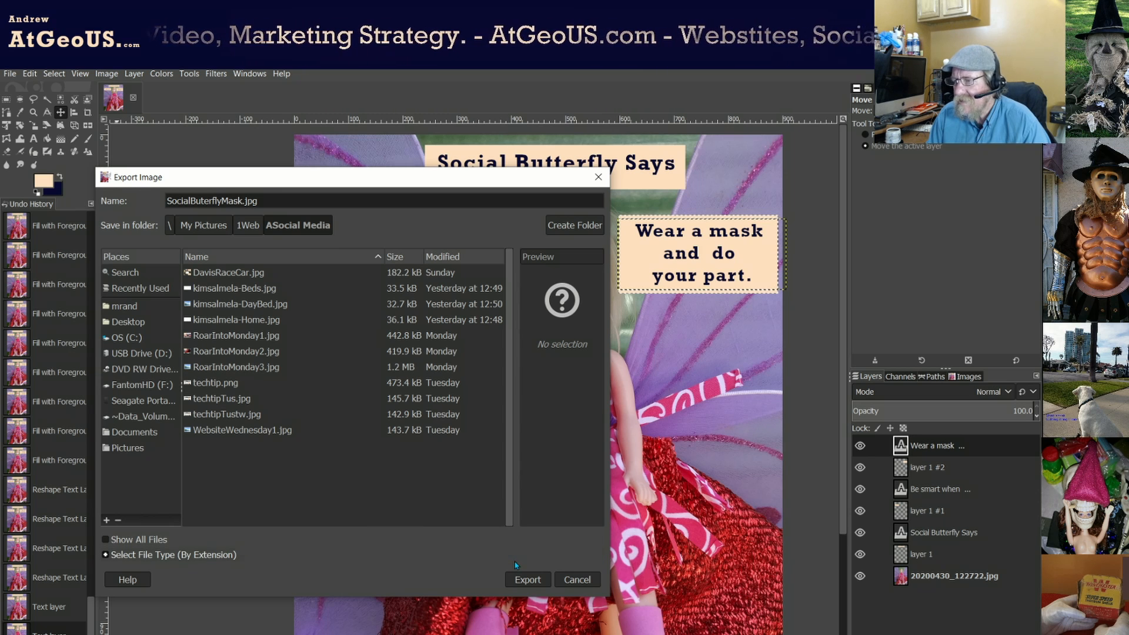
left_click(517, 581)
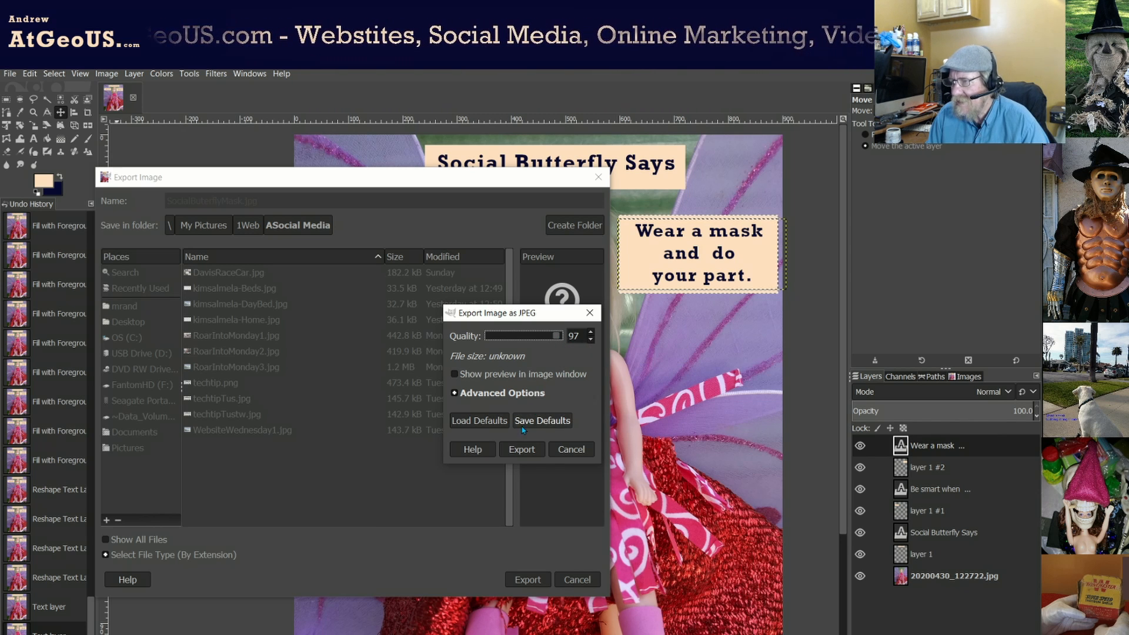
left_click(591, 332)
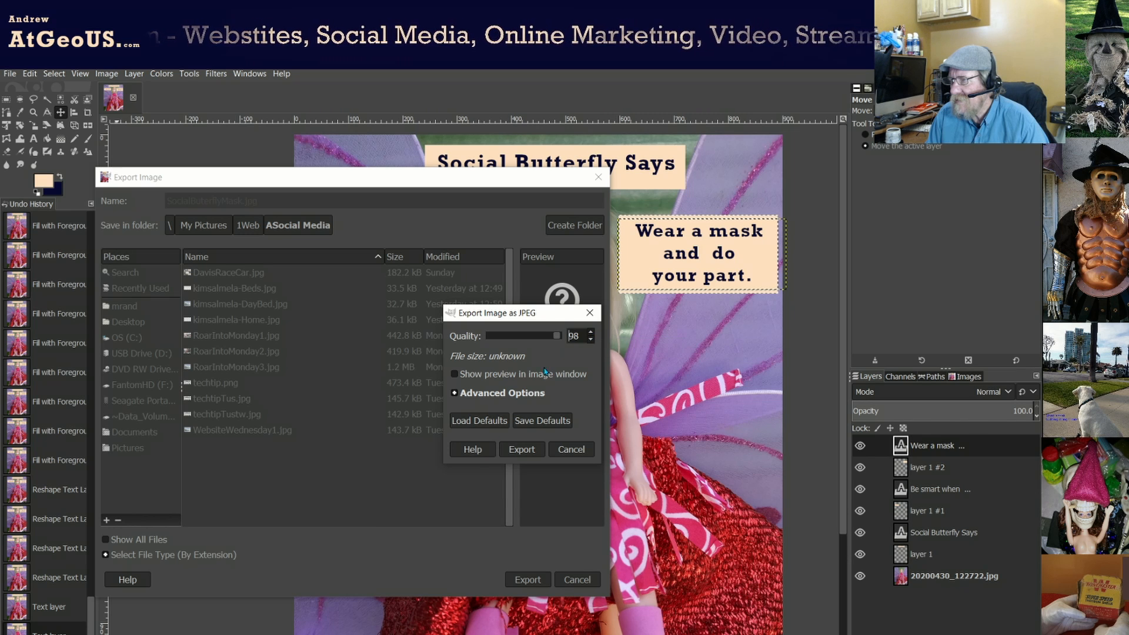
left_click(515, 451)
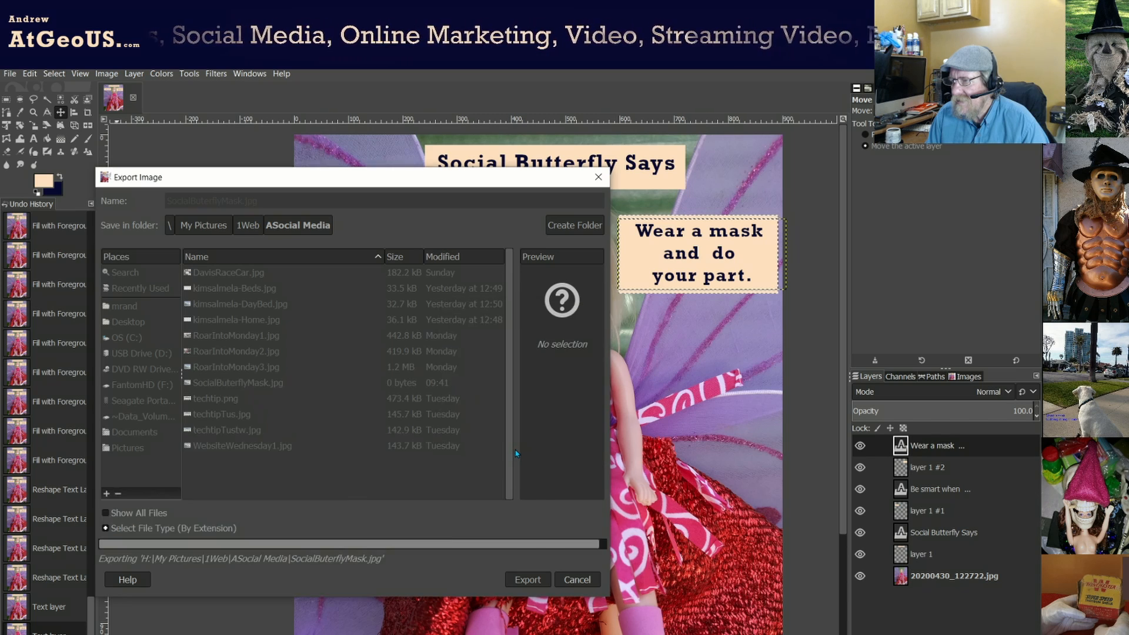